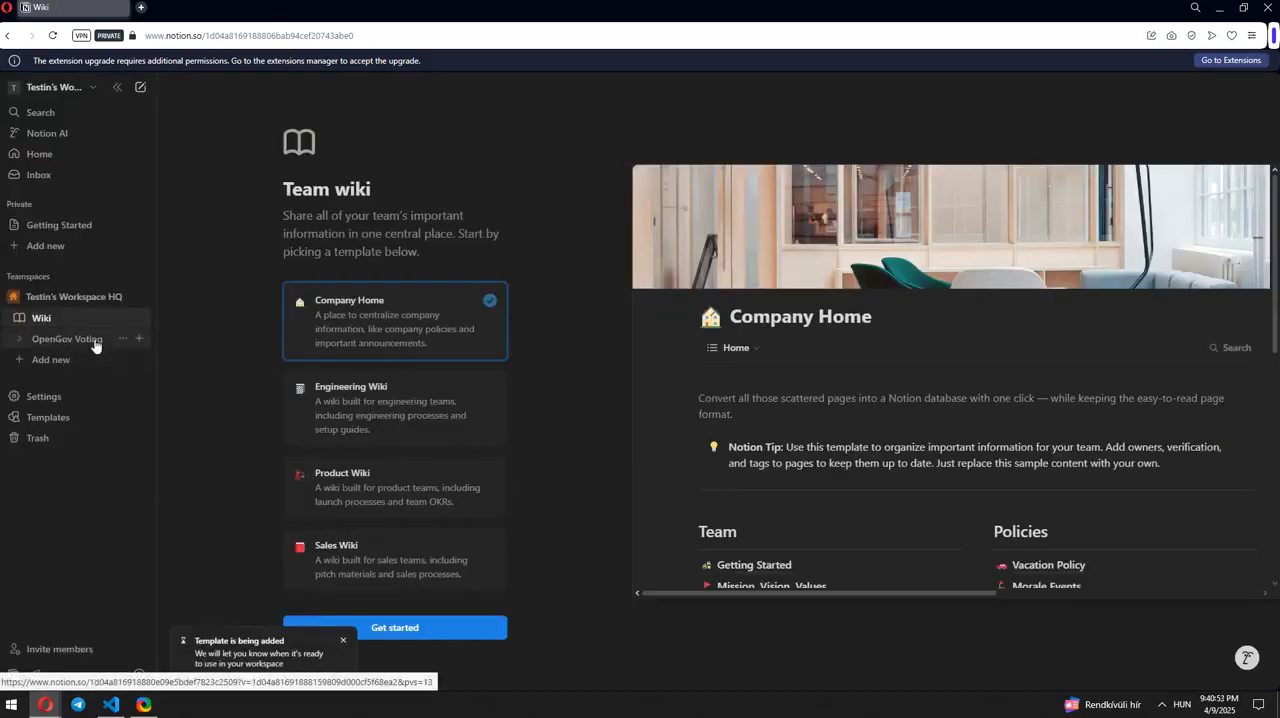
# Step: Open the OpenGov Voting database and go from its connection settings to the page for developing or managing integrations
pyautogui.click(96, 342)
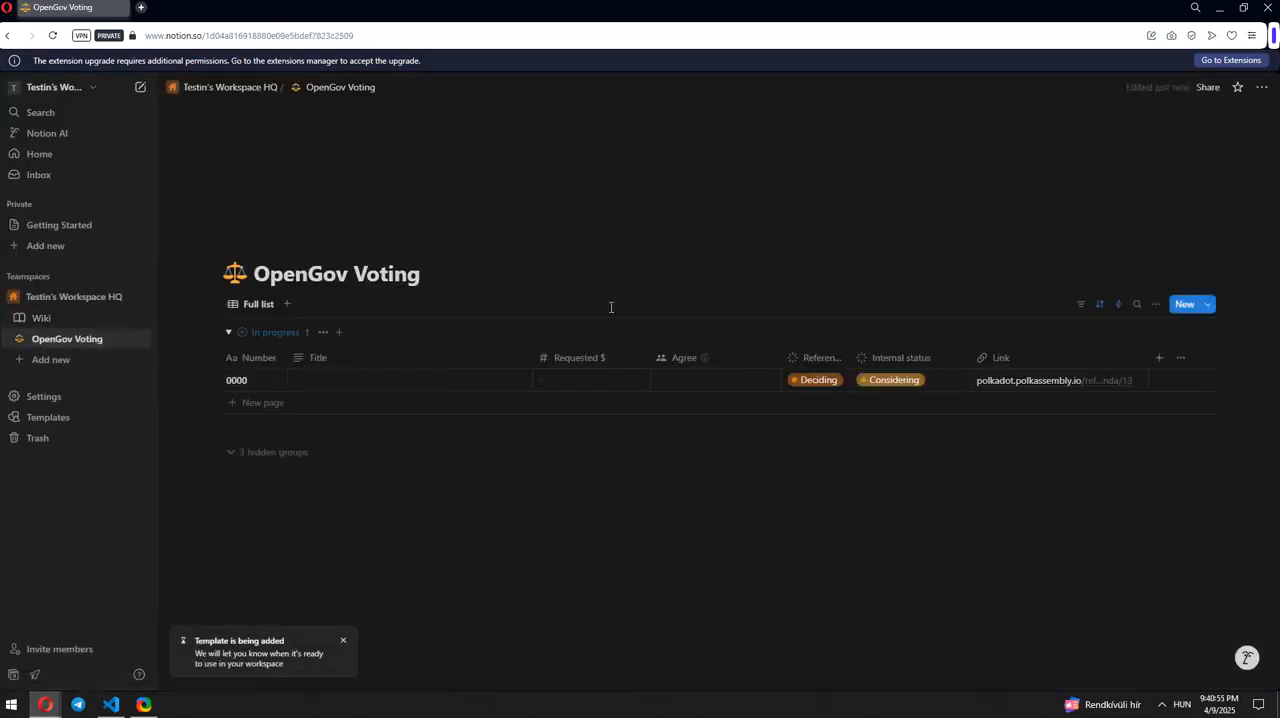
pyautogui.click(1261, 87)
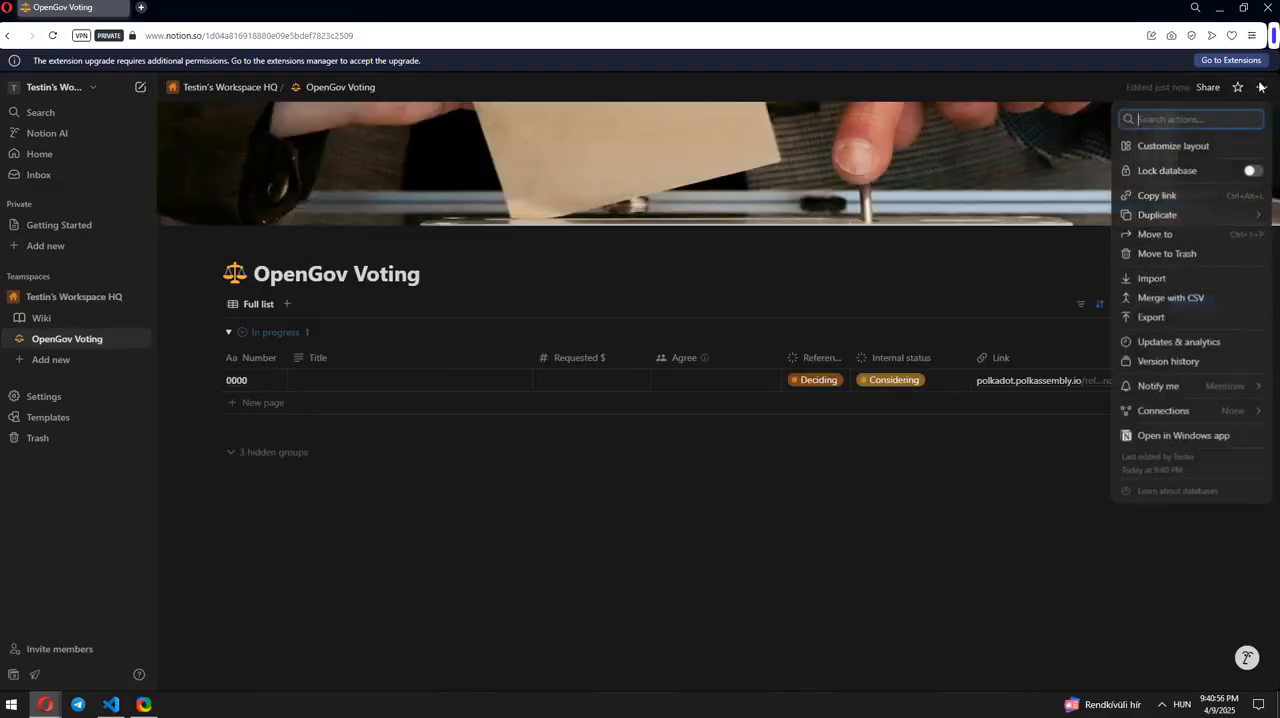
pyautogui.moveTo(1165, 411)
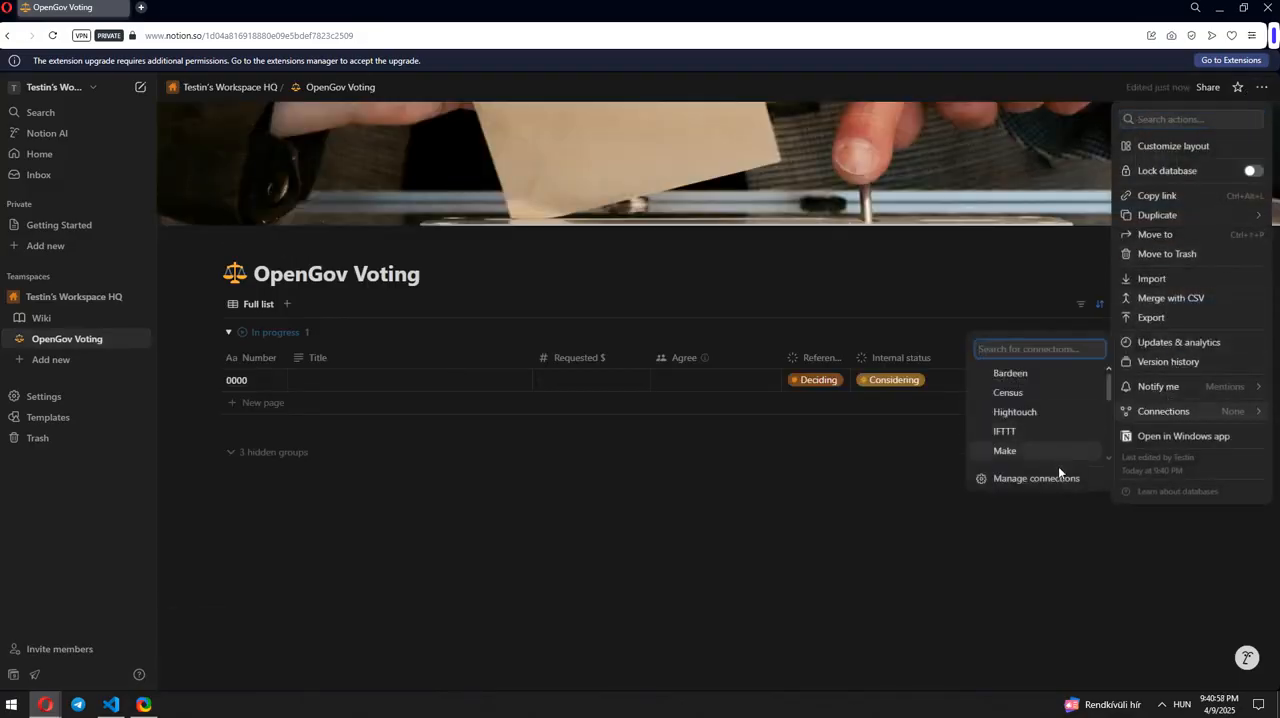
pyautogui.click(1036, 478)
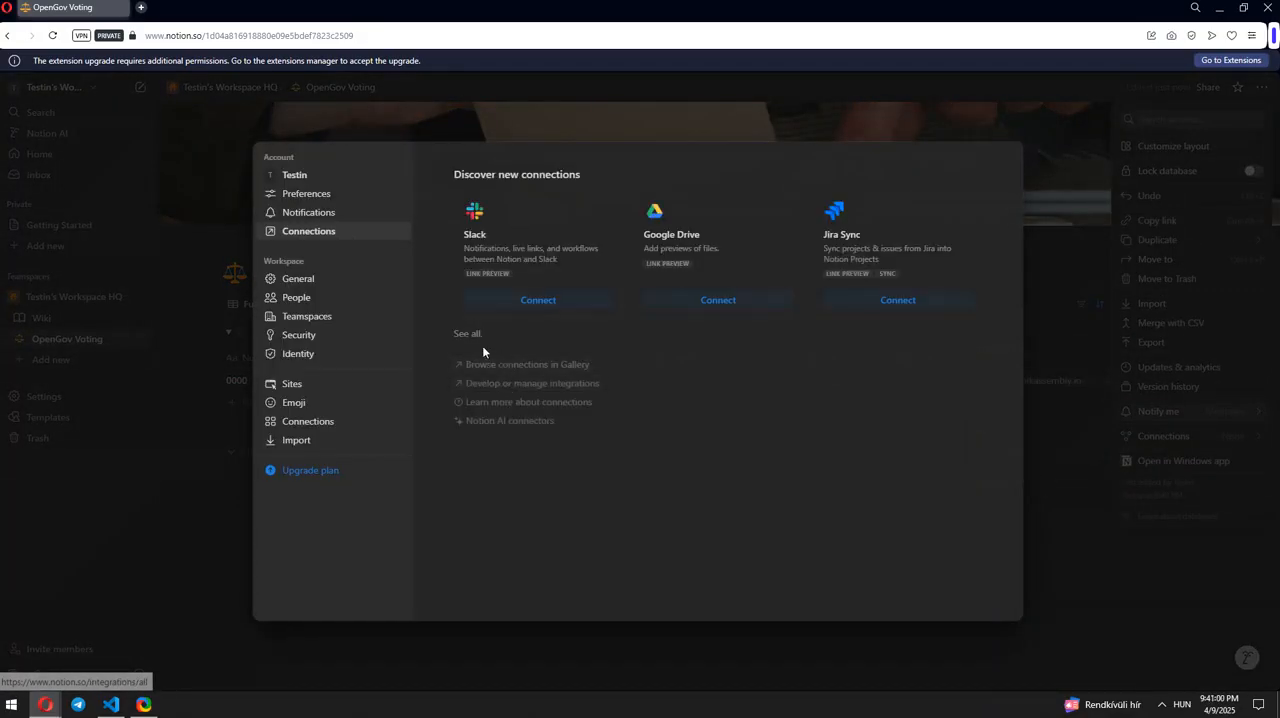
pyautogui.click(548, 386)
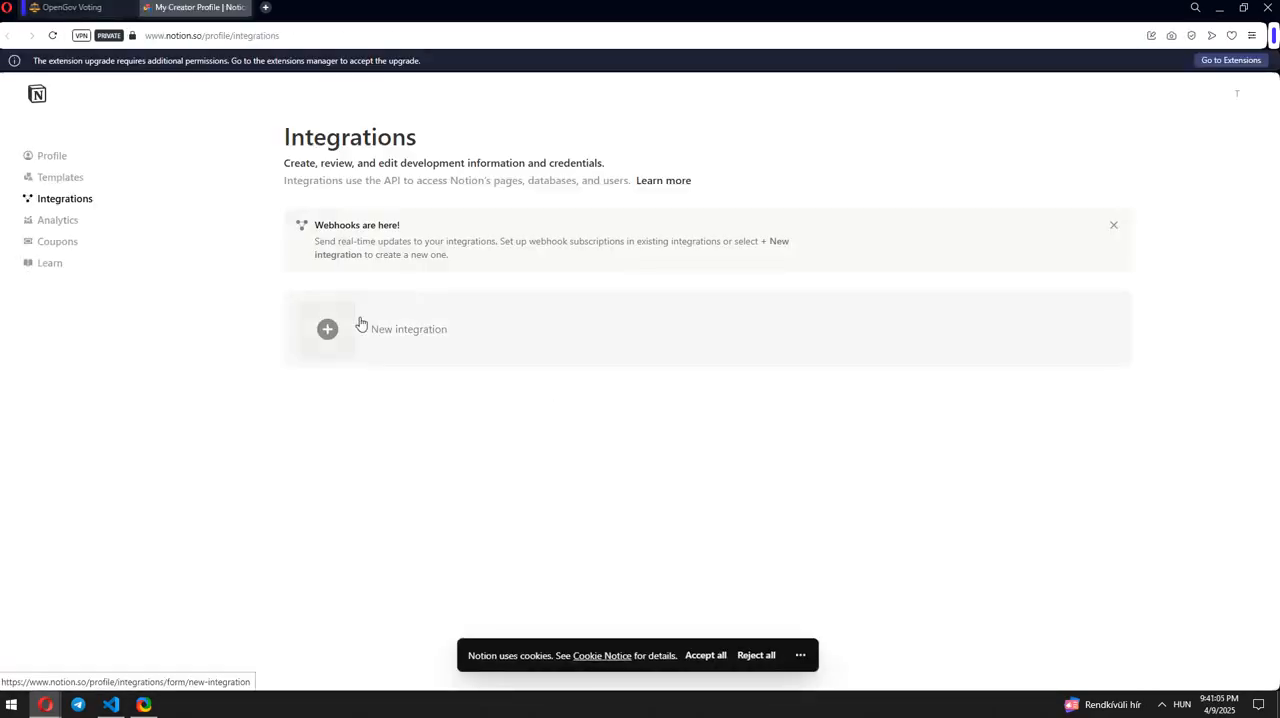
# Step: Create a new internal integration named "Automated API" associated with the available test workspace
pyautogui.click(361, 323)
pyautogui.click(380, 251)
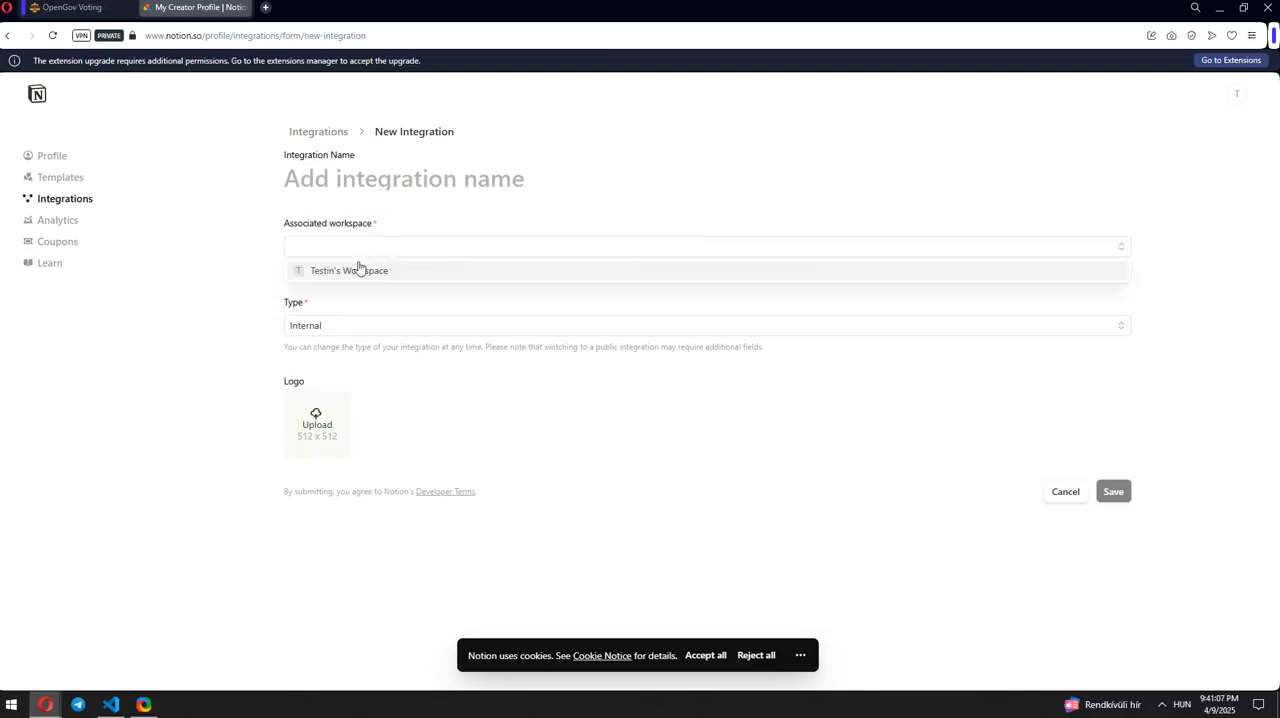
pyautogui.click(357, 267)
pyautogui.click(366, 171)
pyautogui.write('Automa')
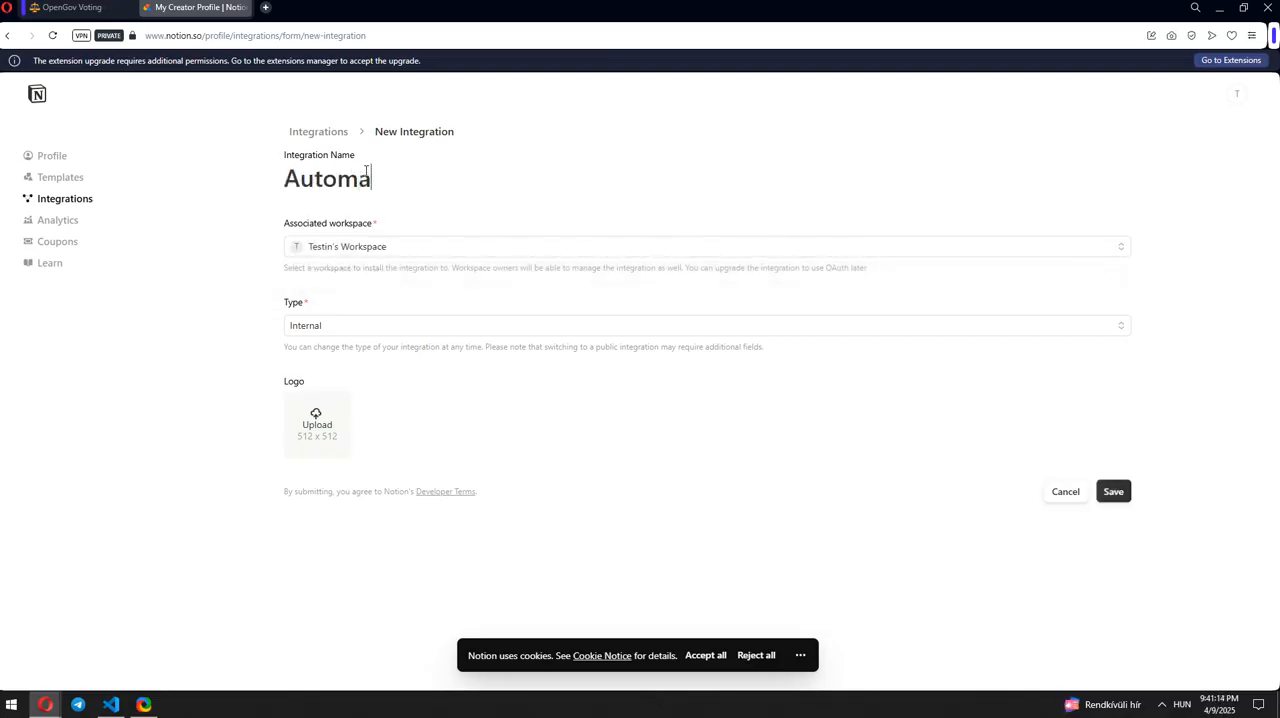
pyautogui.write('ted API')
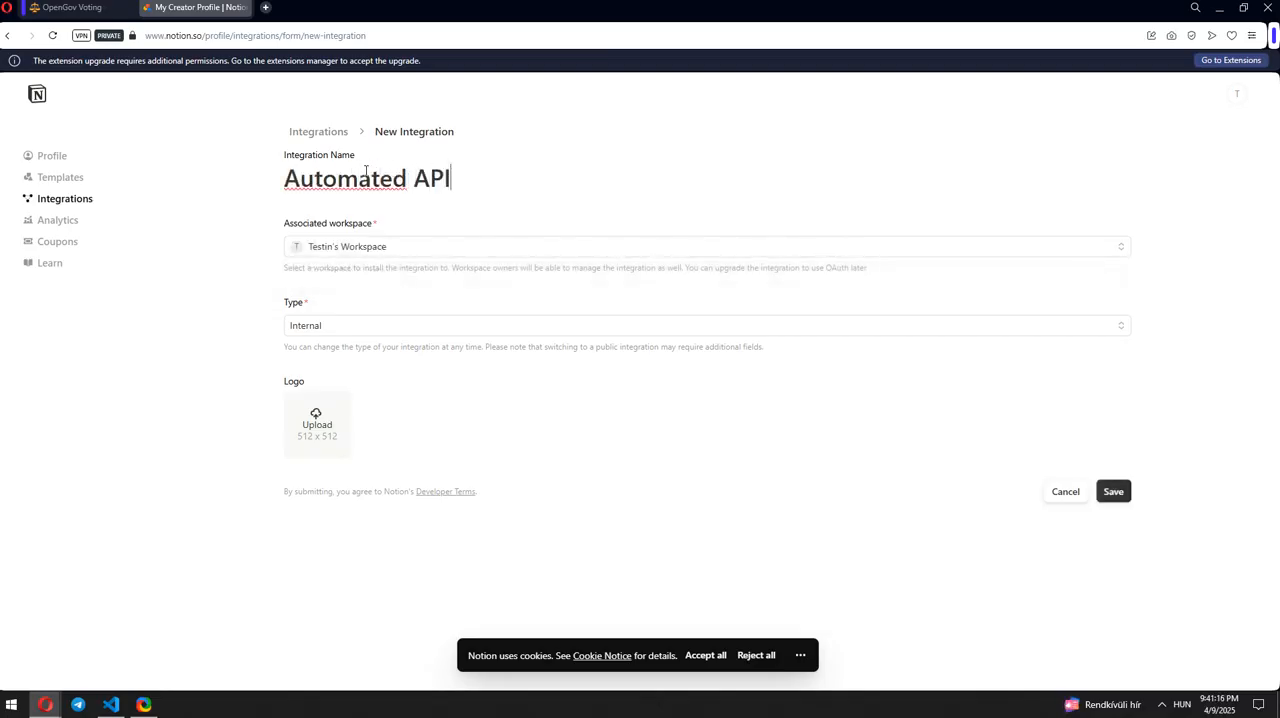
pyautogui.click(1120, 492)
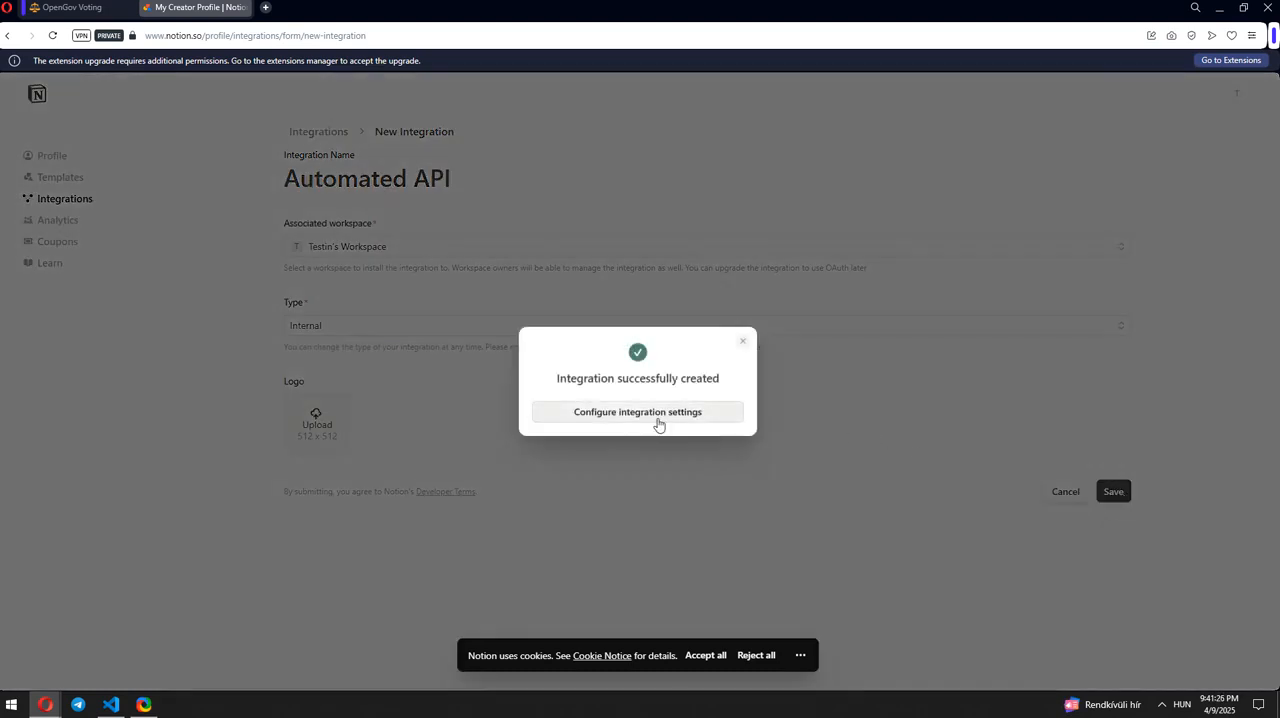
# Step: Open the Automated API integration's settings and copy its internal integration secret
pyautogui.click(657, 418)
pyautogui.click(1103, 403)
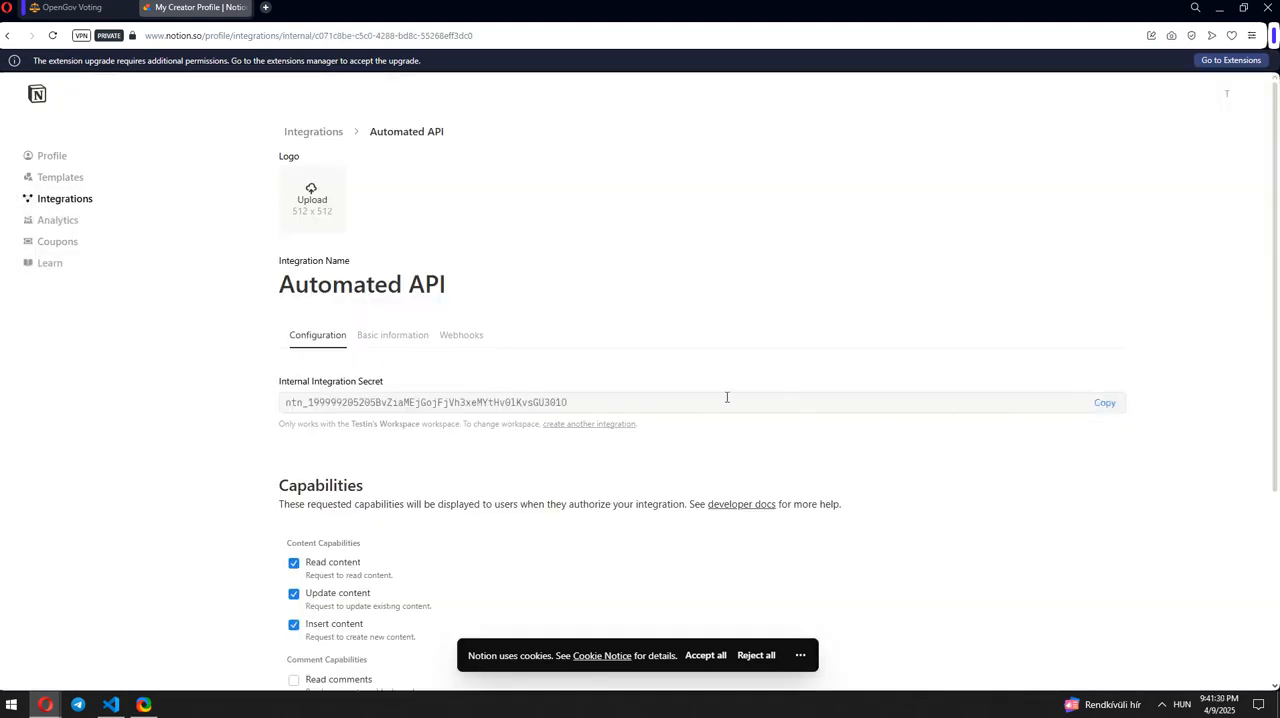
pyautogui.moveTo(595, 403); pyautogui.dragTo(284, 403)
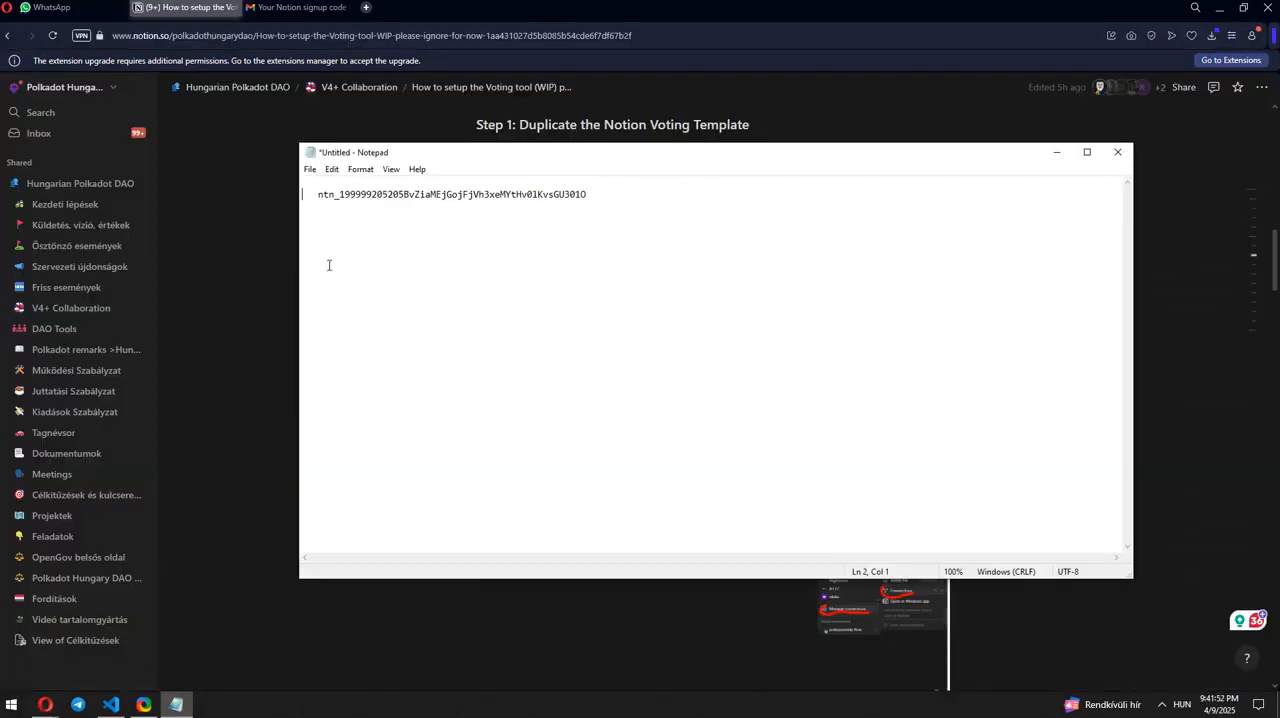
pyautogui.press('Tab')
pyautogui.press('Delete')
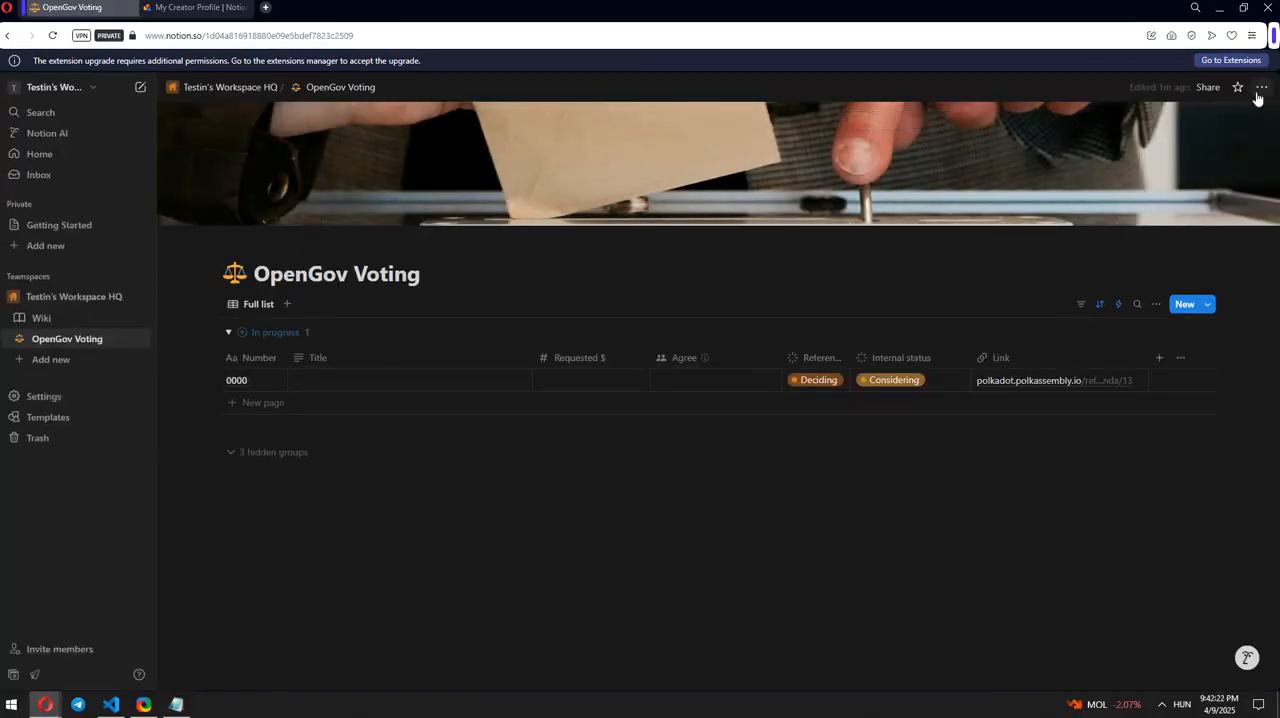
# Step: Connect the Automated API integration to the OpenGov Voting database and confirm its access
pyautogui.click(1261, 87)
pyautogui.moveTo(1150, 411)
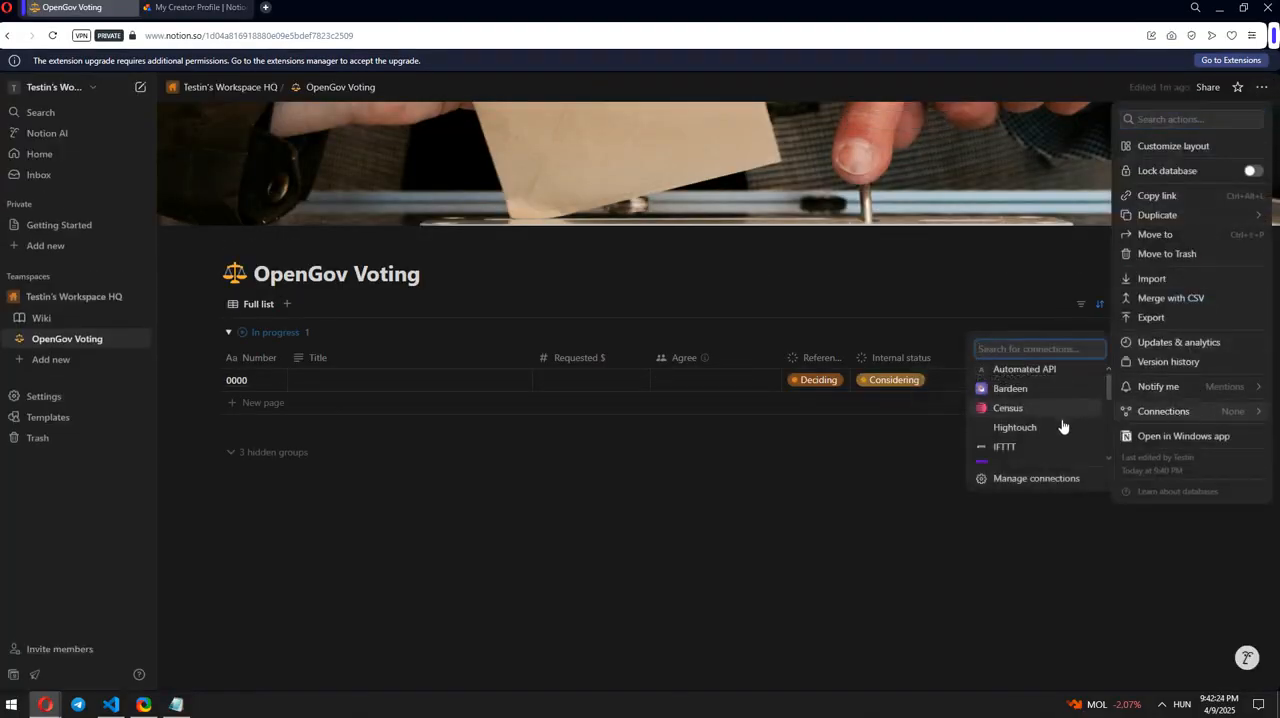
pyautogui.scroll(-5, 1063, 423)
pyautogui.scroll(-2, 1063, 427)
pyautogui.scroll(8, 1063, 427)
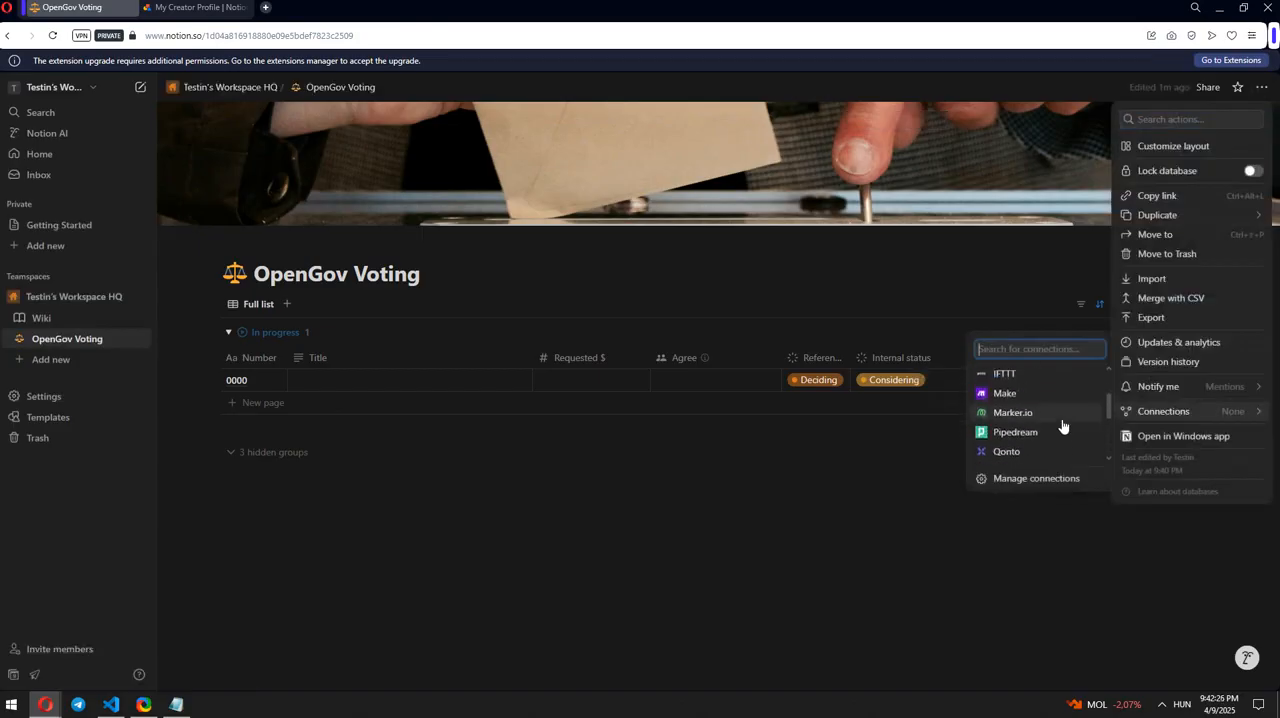
pyautogui.scroll(-3, 1063, 427)
pyautogui.scroll(5, 1063, 427)
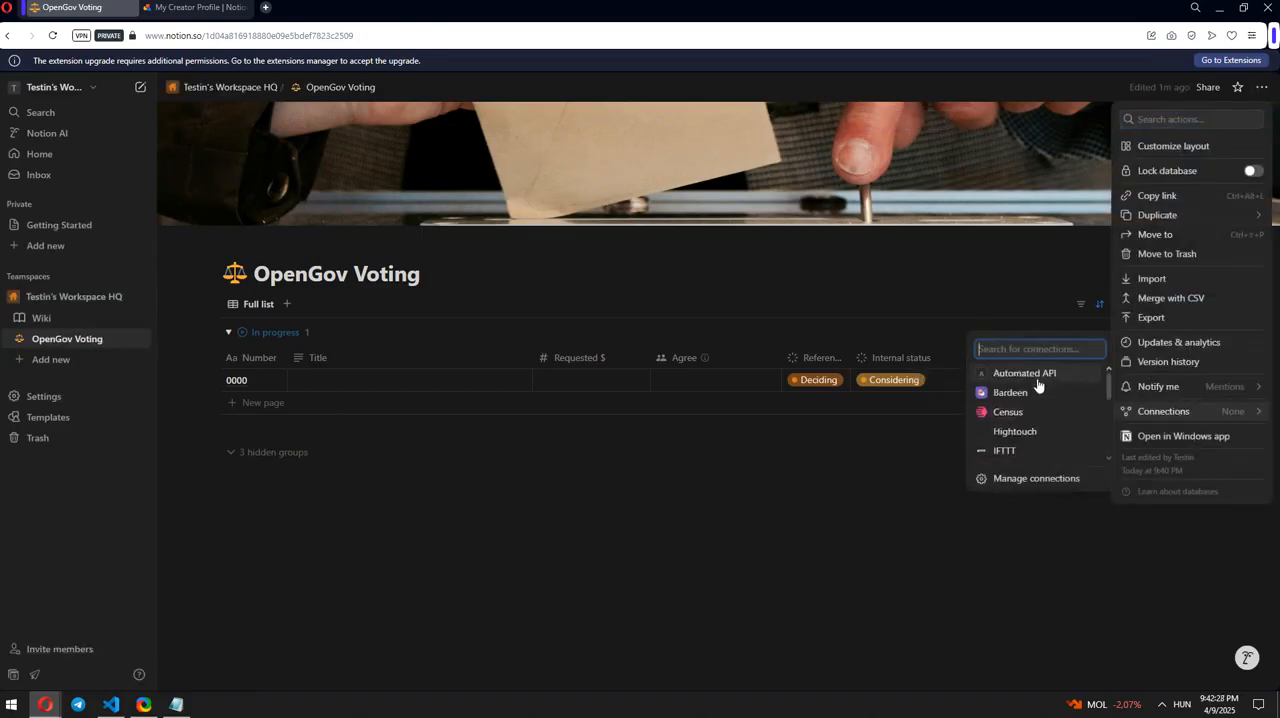
pyautogui.click(1037, 378)
pyautogui.click(652, 388)
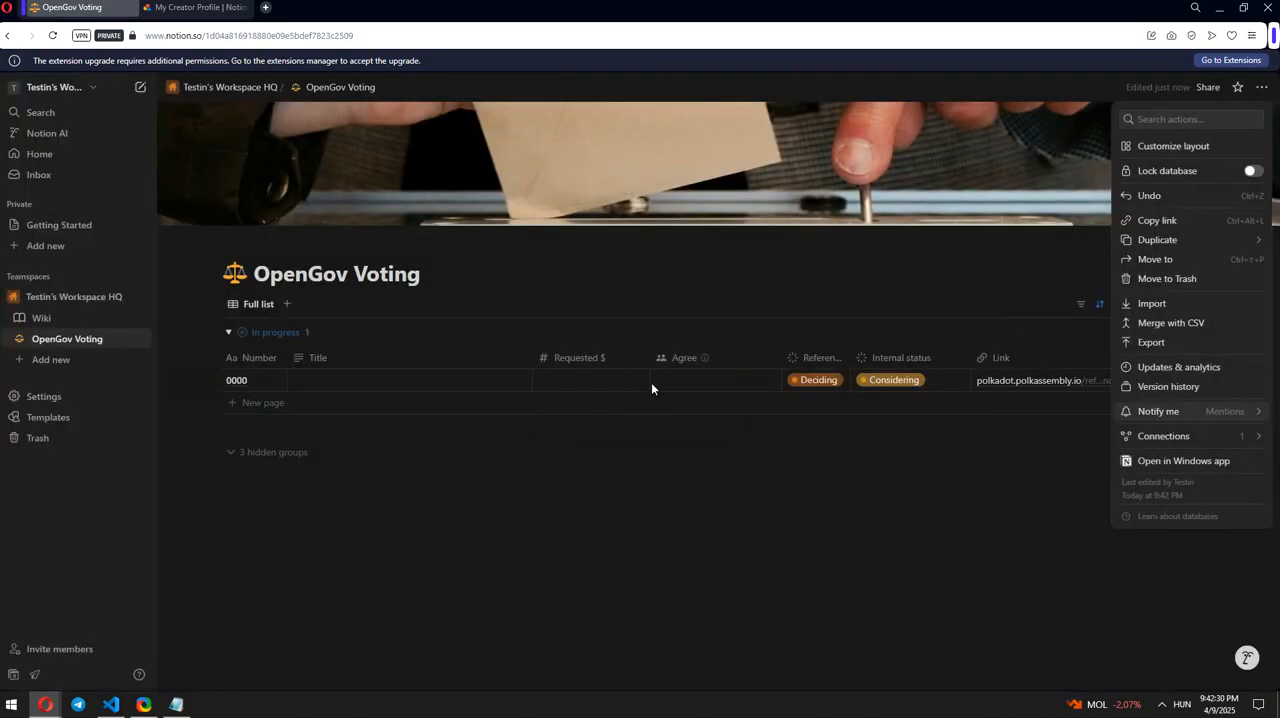
# Step: Check the active connections of the OpenGov Voting database and the permissions granted to Automated API
pyautogui.moveTo(1183, 437)
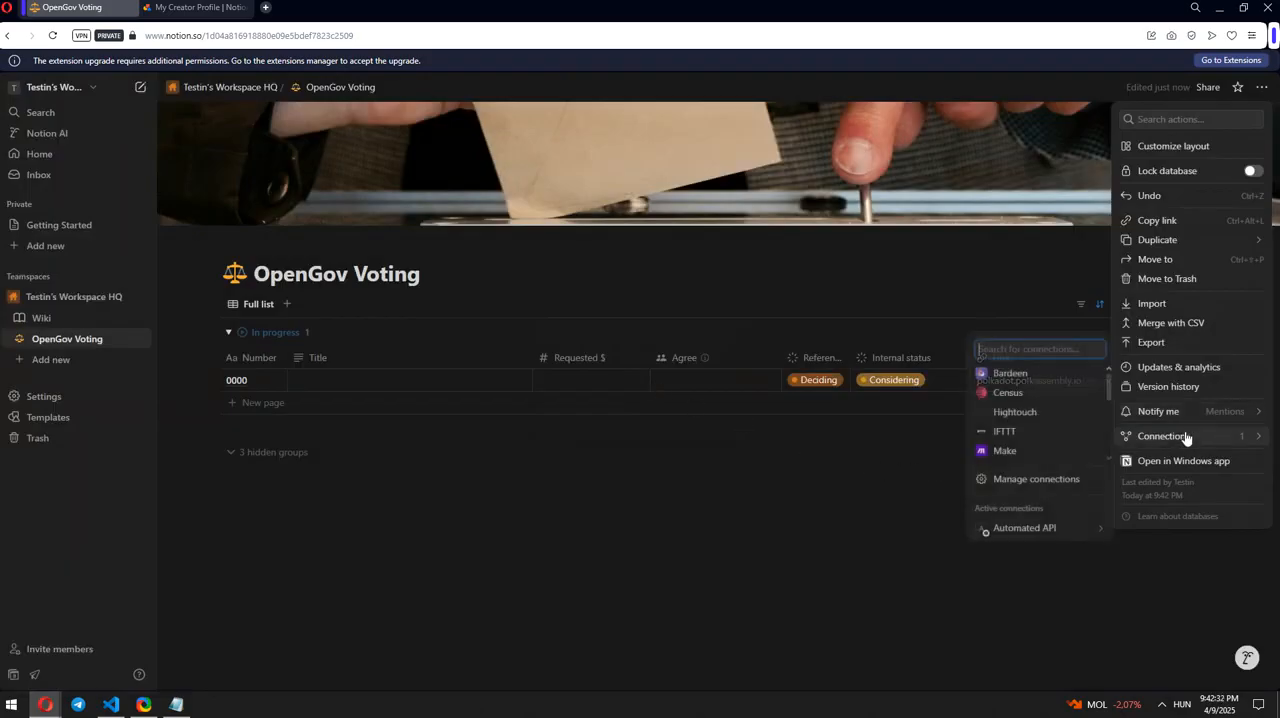
pyautogui.scroll(-3, 1040, 420)
pyautogui.scroll(3, 1044, 427)
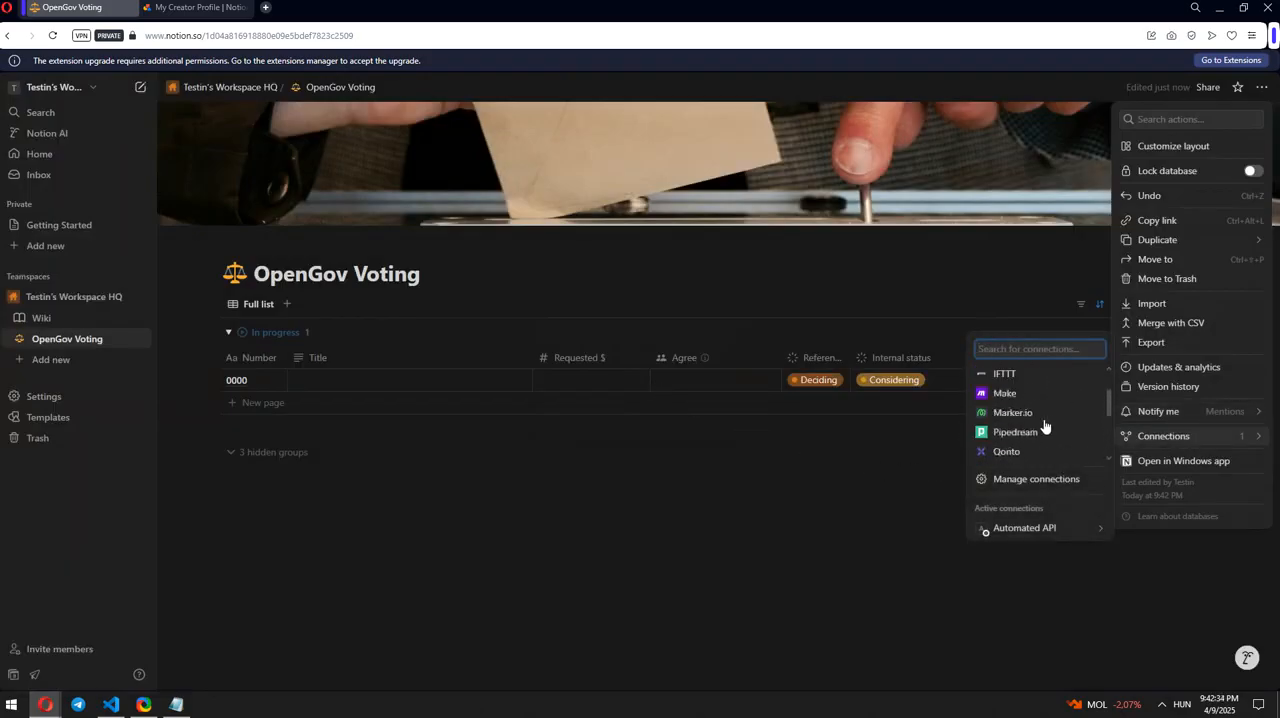
pyautogui.moveTo(1018, 535)
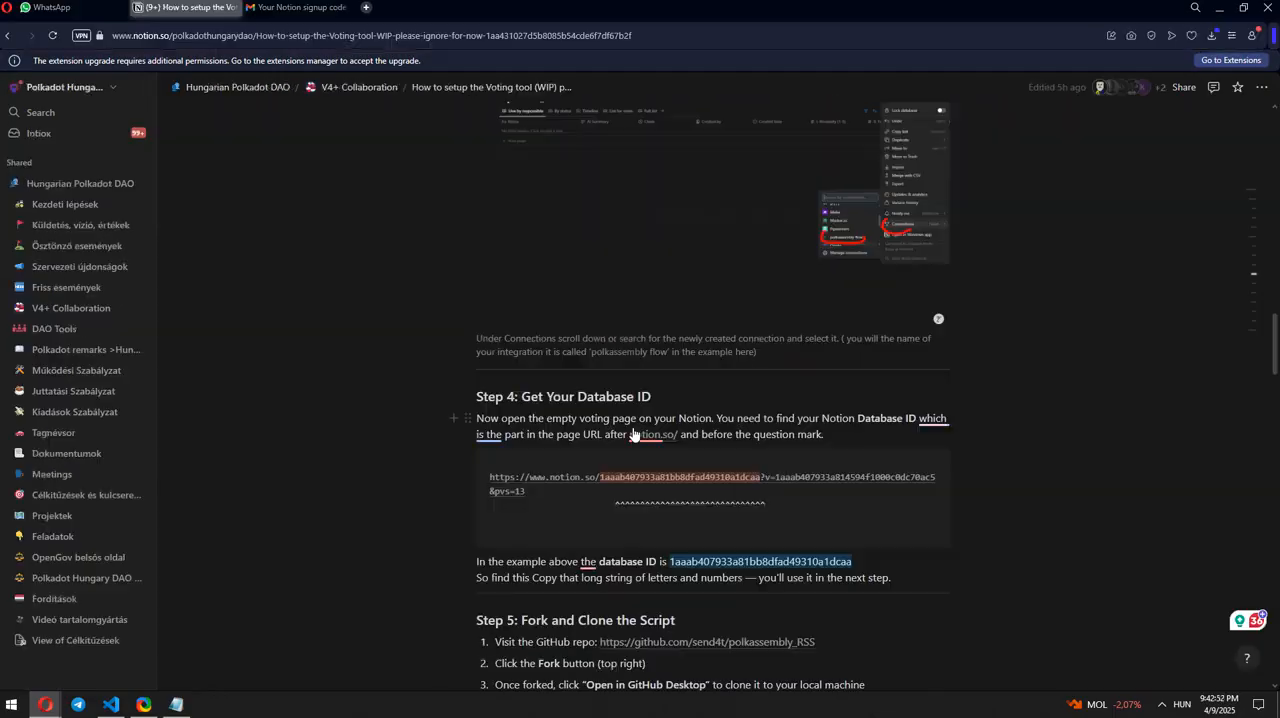
# Step: Copy the OpenGov Voting database ID from its page URL and paste it after database_ID in the Notepad notes
pyautogui.moveTo(664, 446)
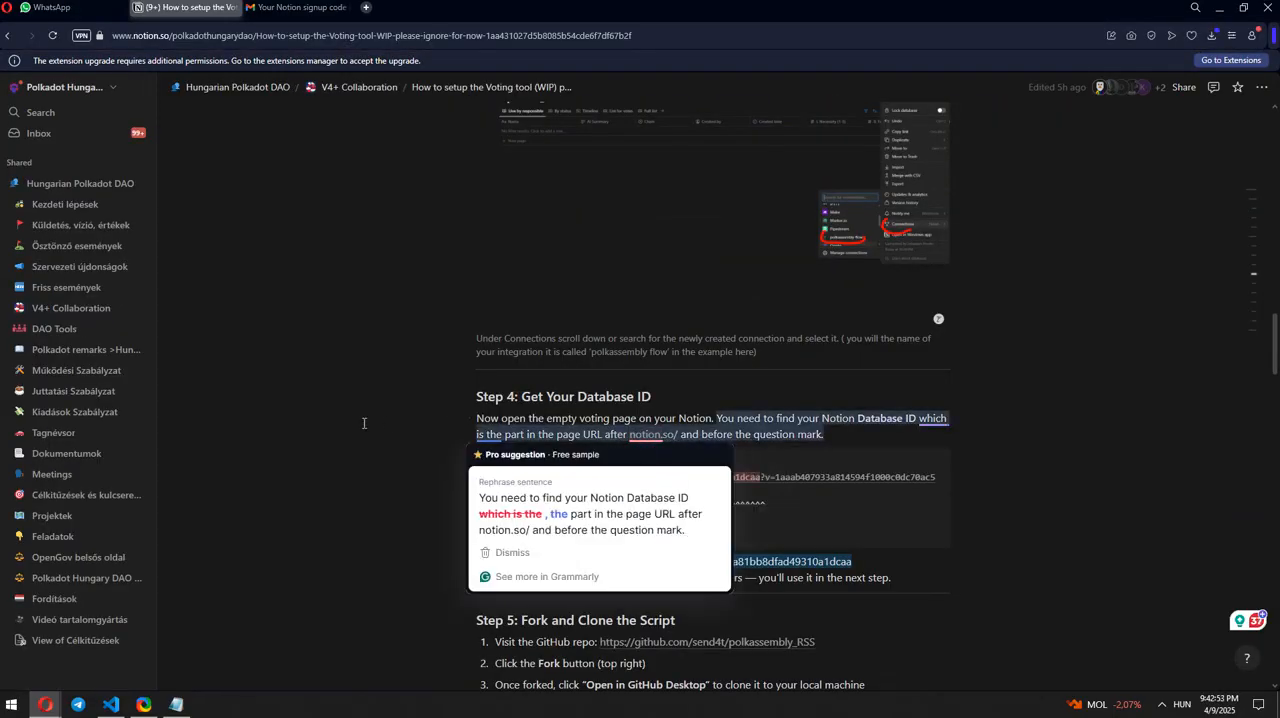
pyautogui.moveTo(62, 714)
pyautogui.click(211, 645)
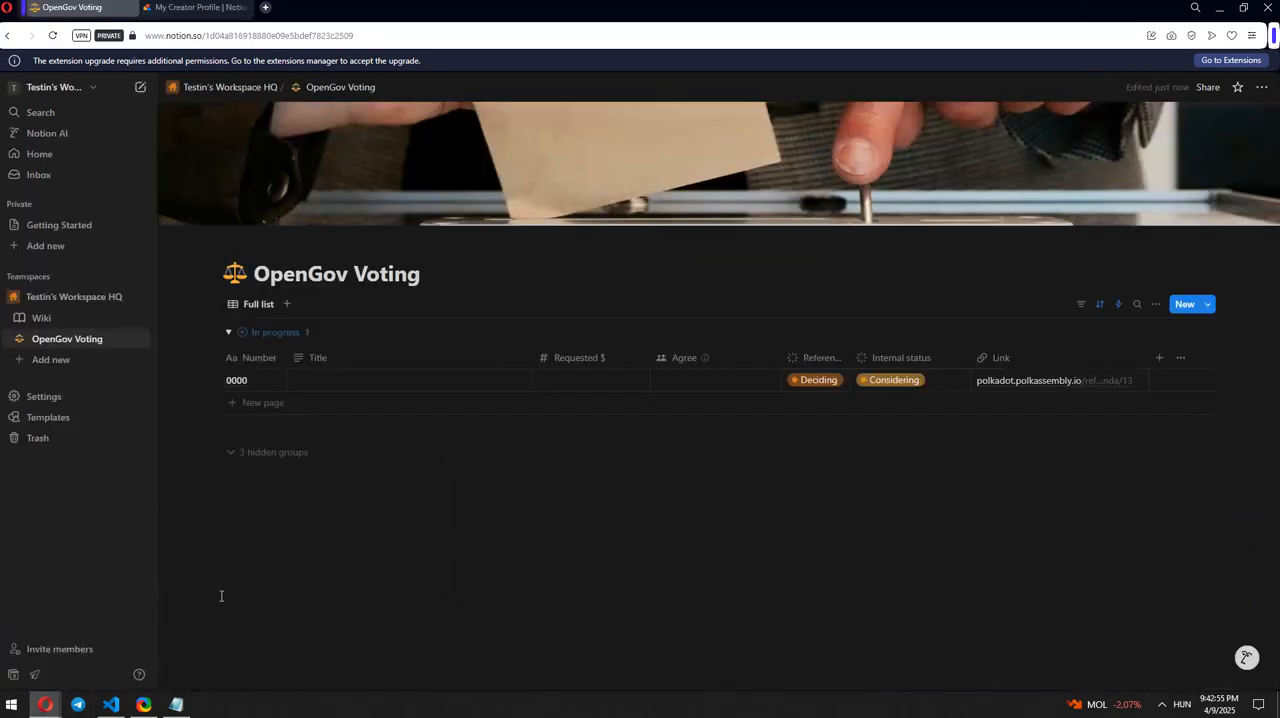
pyautogui.click(336, 37)
pyautogui.click(353, 35)
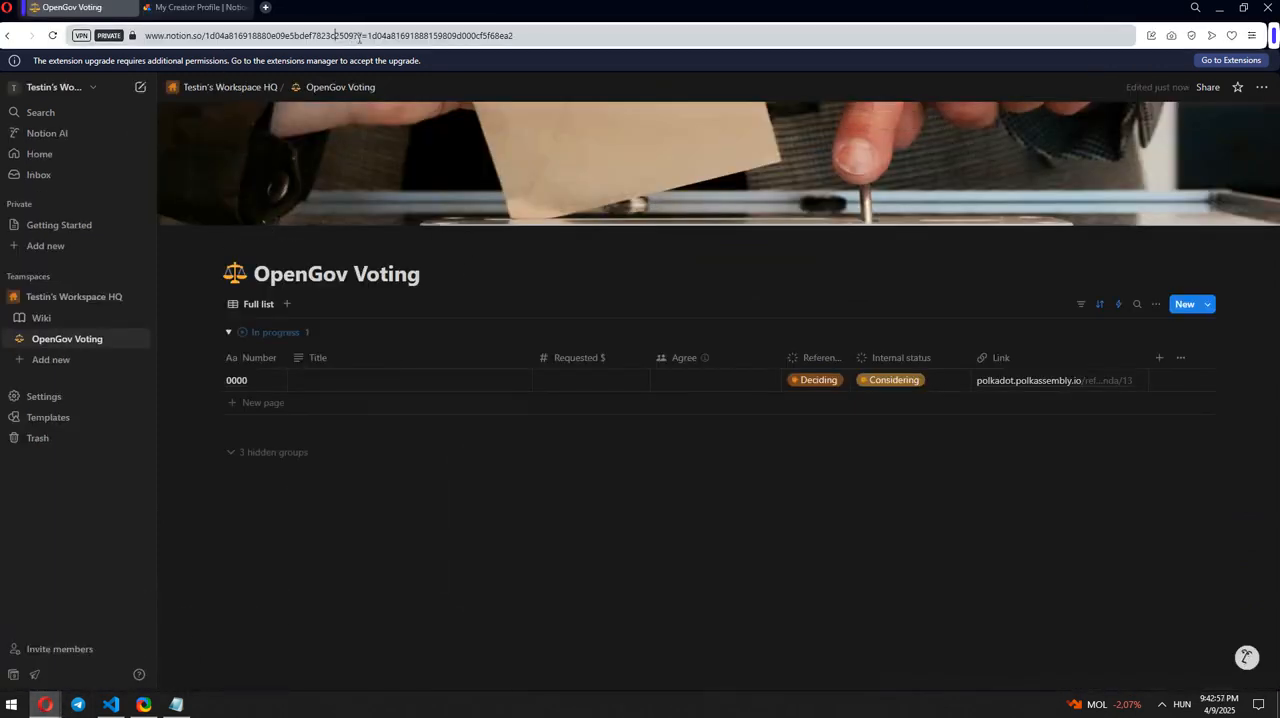
pyautogui.moveTo(353, 35); pyautogui.dragTo(206, 38)
pyautogui.click(176, 704)
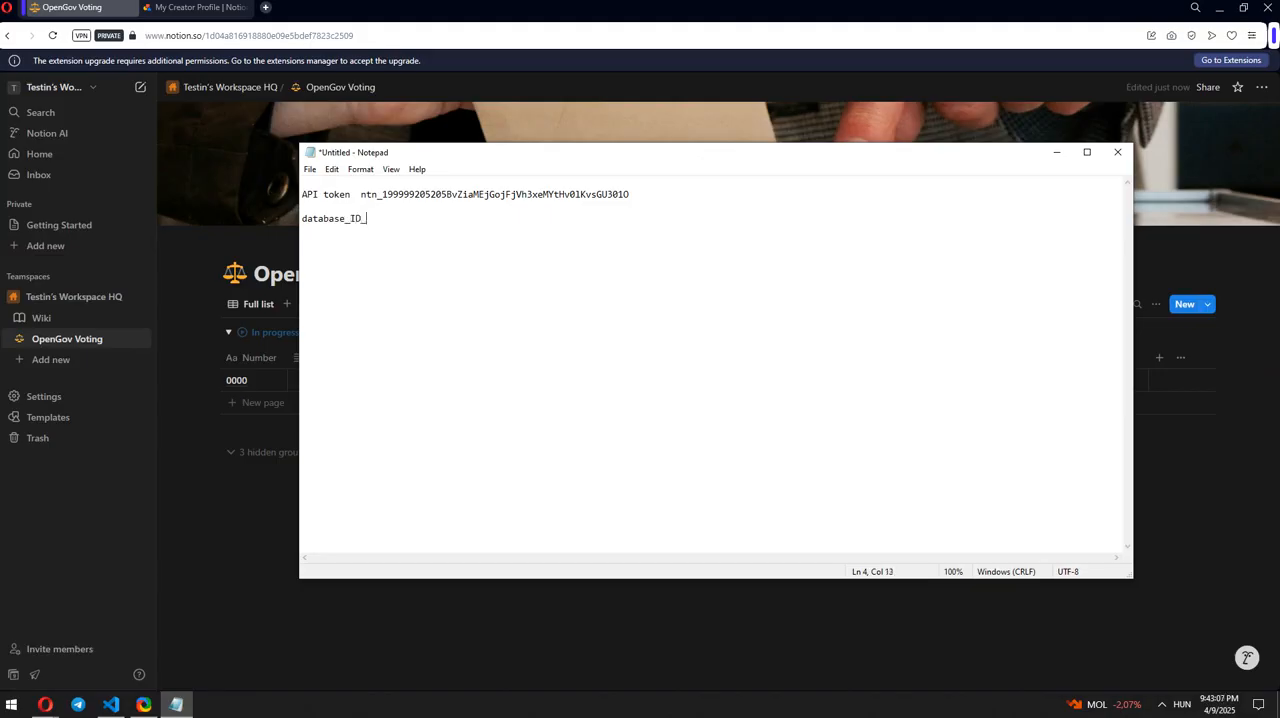
pyautogui.hotkey('ctrl', 'v')
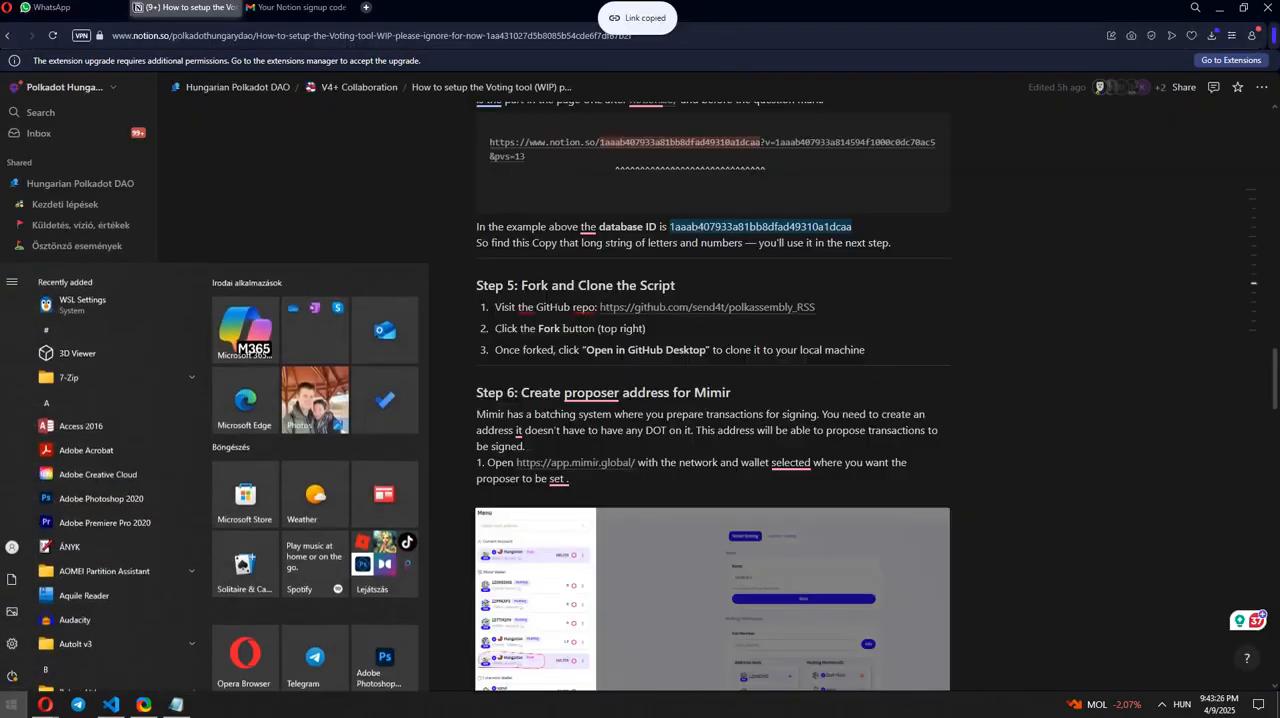
pyautogui.write('github')
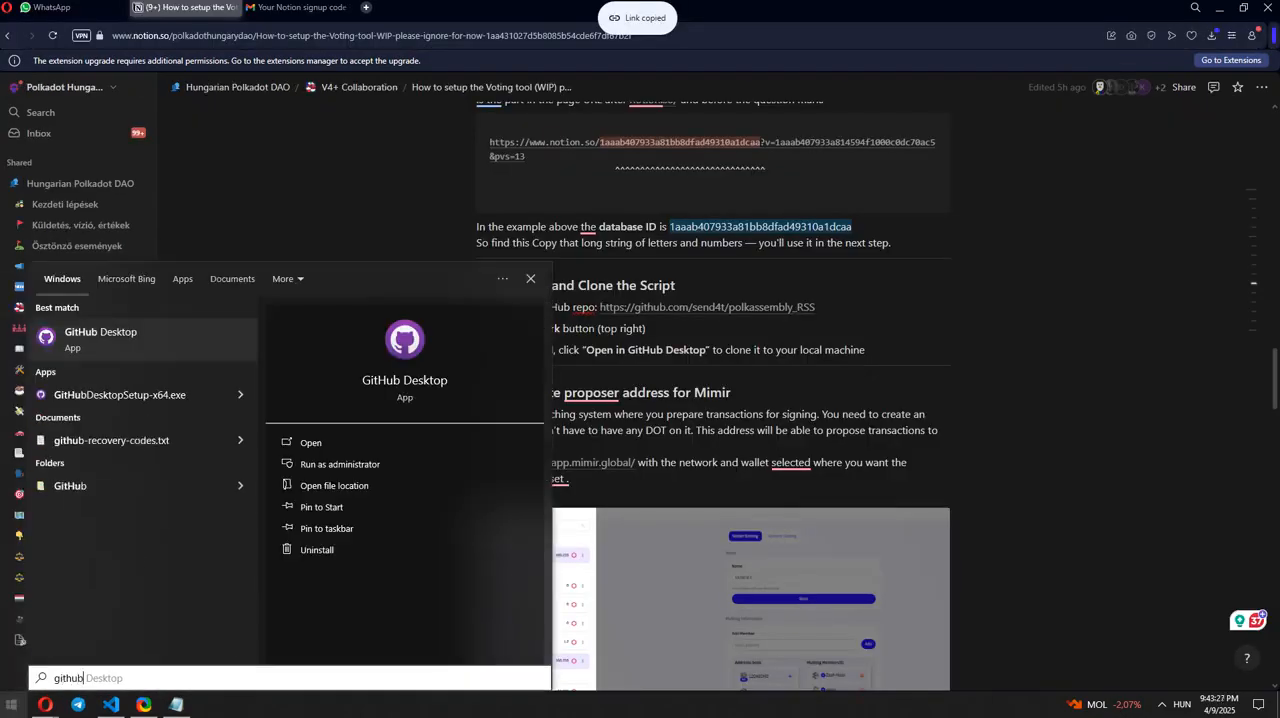
pyautogui.click(110, 335)
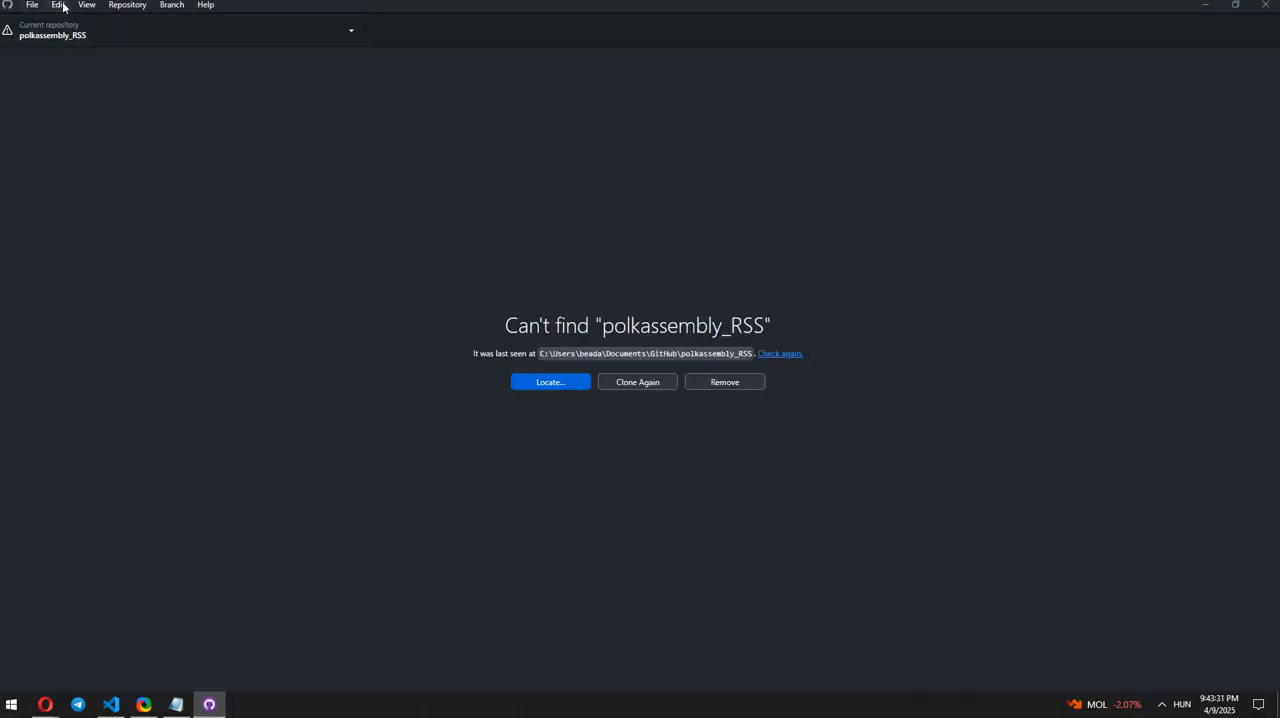
pyautogui.click(32, 5)
pyautogui.click(64, 73)
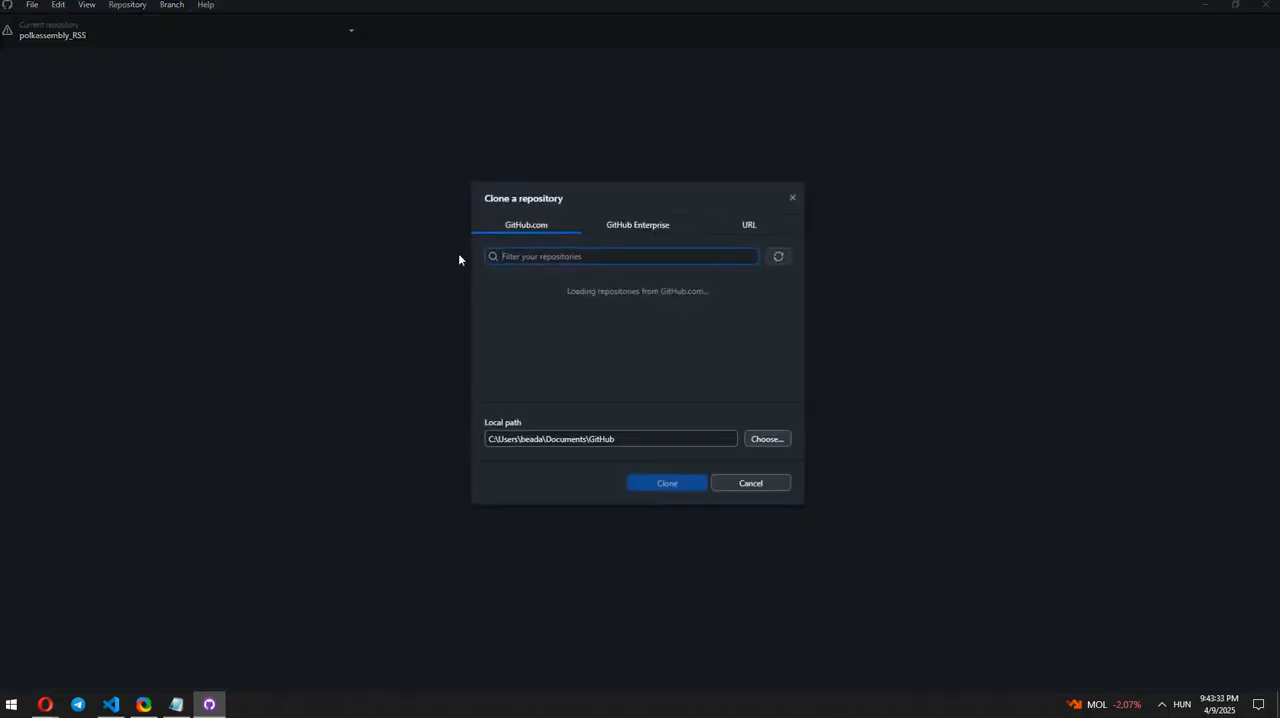
pyautogui.click(746, 222)
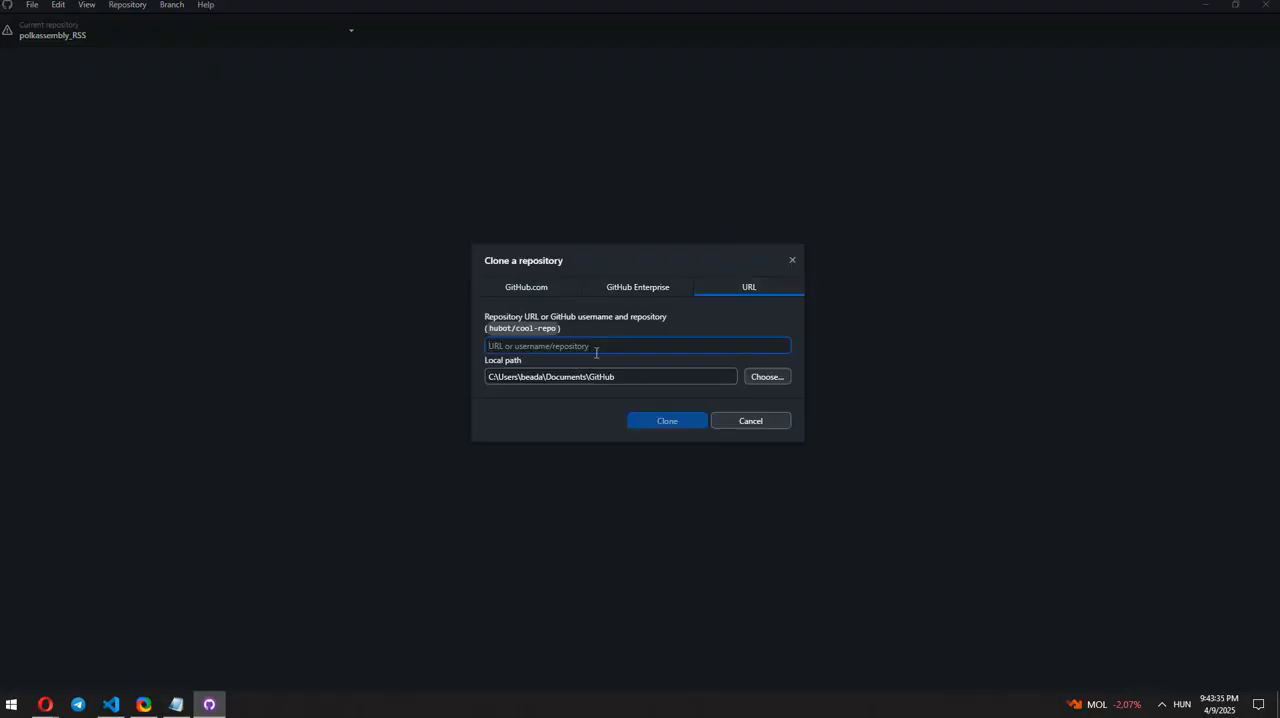
pyautogui.write('https://github.com/send4t/polkassembly_RSS')
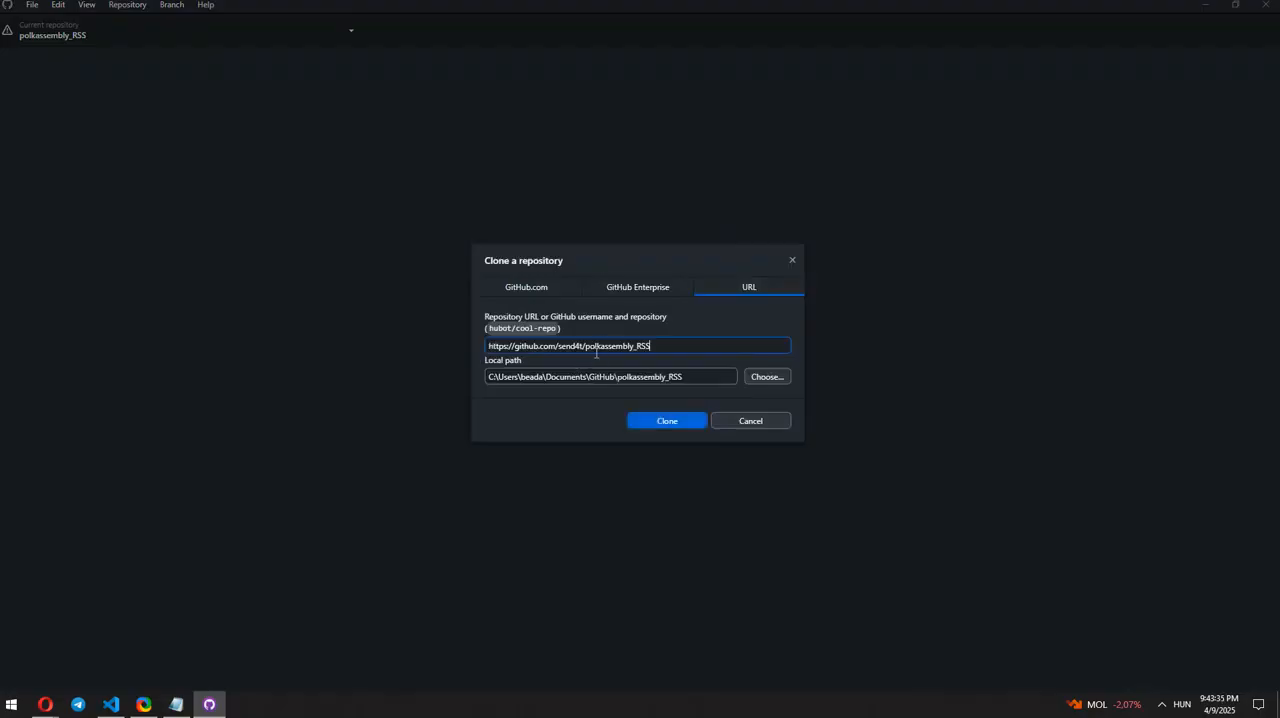
pyautogui.click(684, 424)
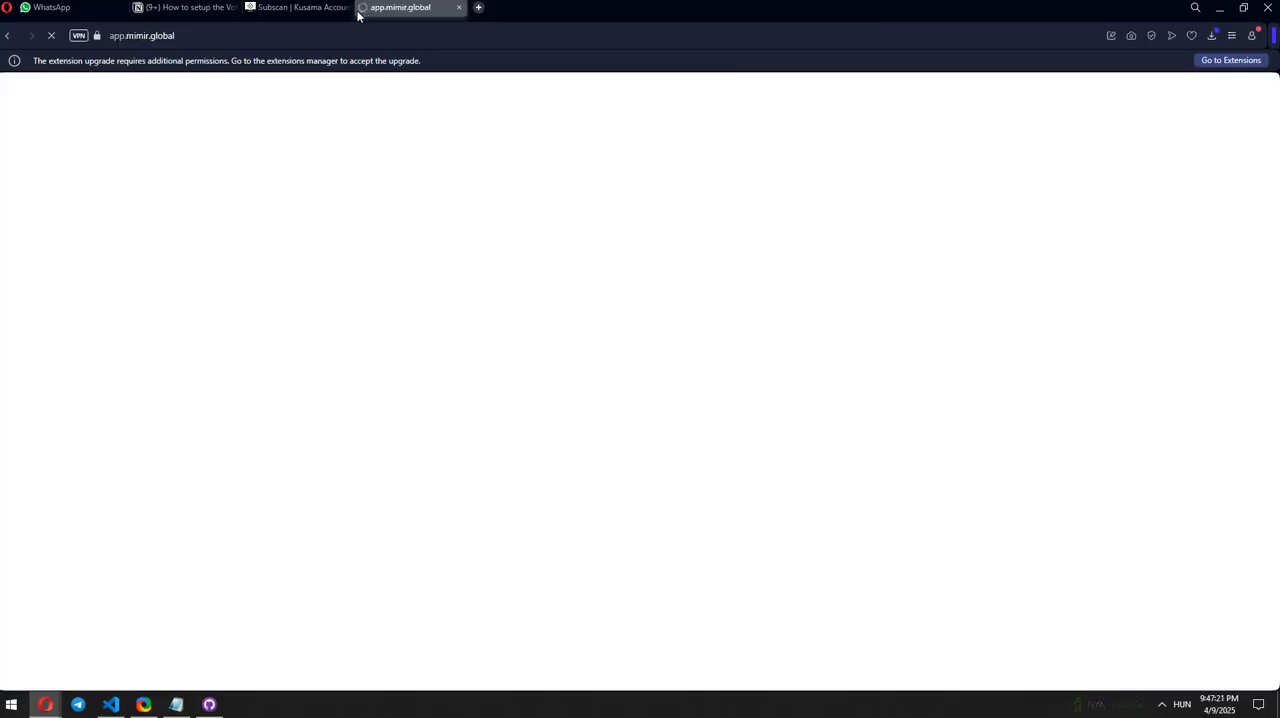
# Step: Close the Subscan page and open the wallet settings of the Hungarian Polkadot DAO multisig in Mimir
pyautogui.click(349, 8)
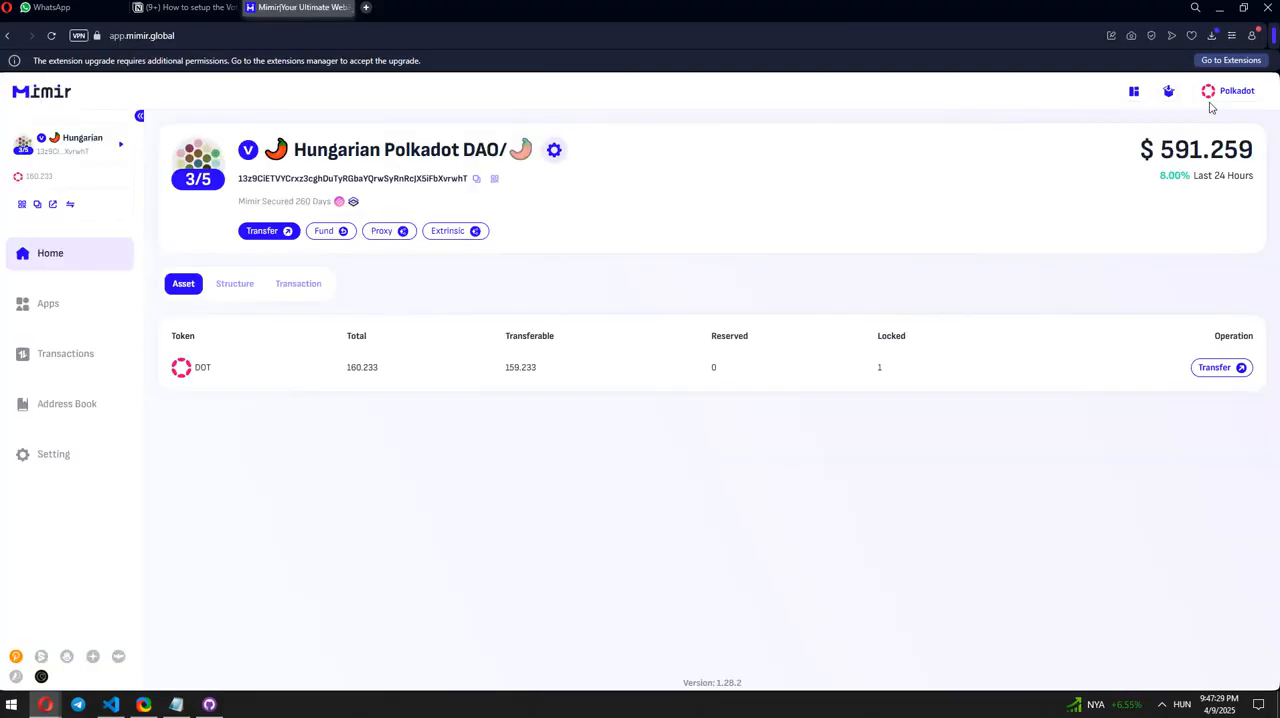
pyautogui.click(89, 143)
pyautogui.click(152, 414)
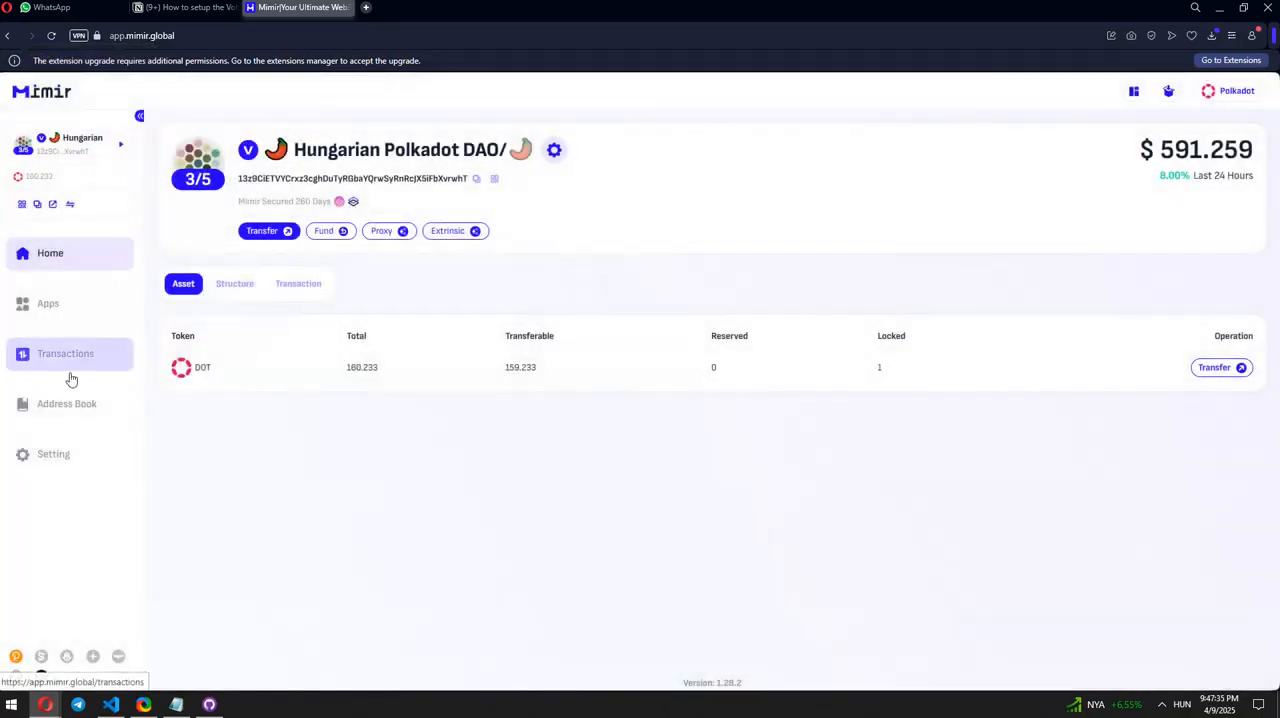
pyautogui.click(62, 449)
pyautogui.click(594, 150)
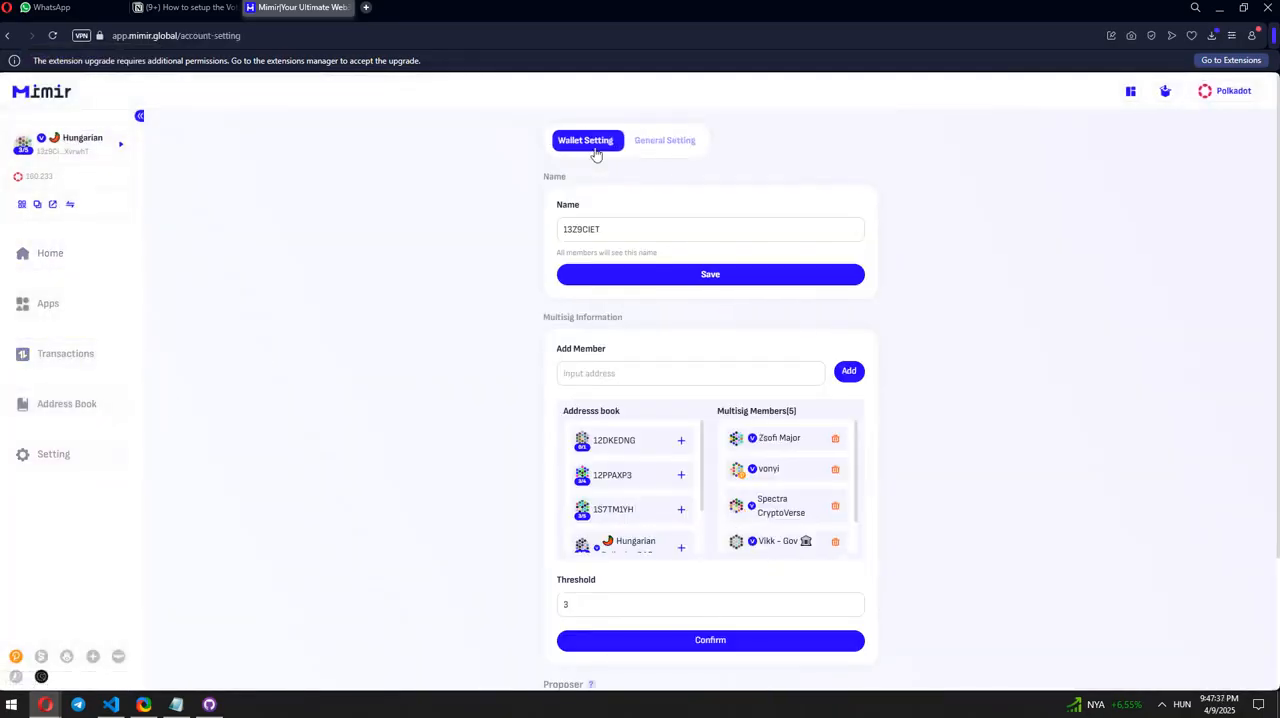
# Step: Inspect the form for adding a new proposer, close it without adding one, and copy the existing proposer's address
pyautogui.scroll(-5, 601, 371)
pyautogui.click(654, 623)
pyautogui.click(535, 336)
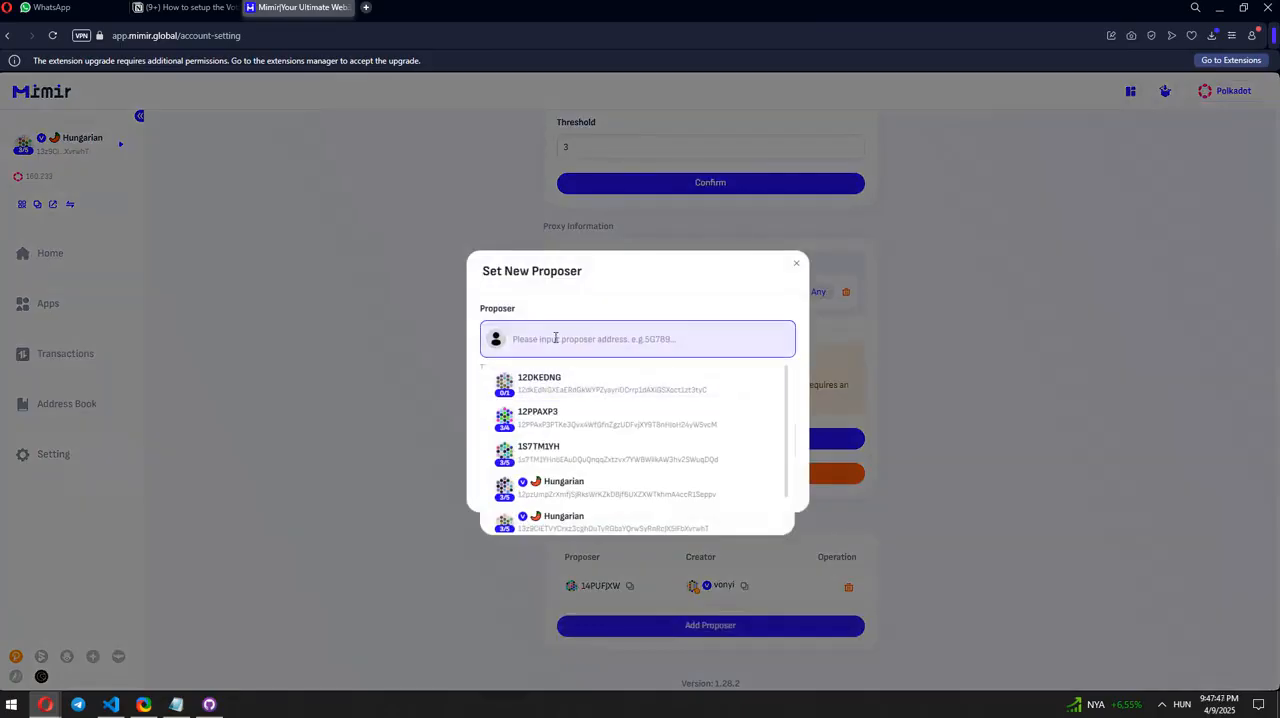
pyautogui.click(341, 364)
pyautogui.click(631, 587)
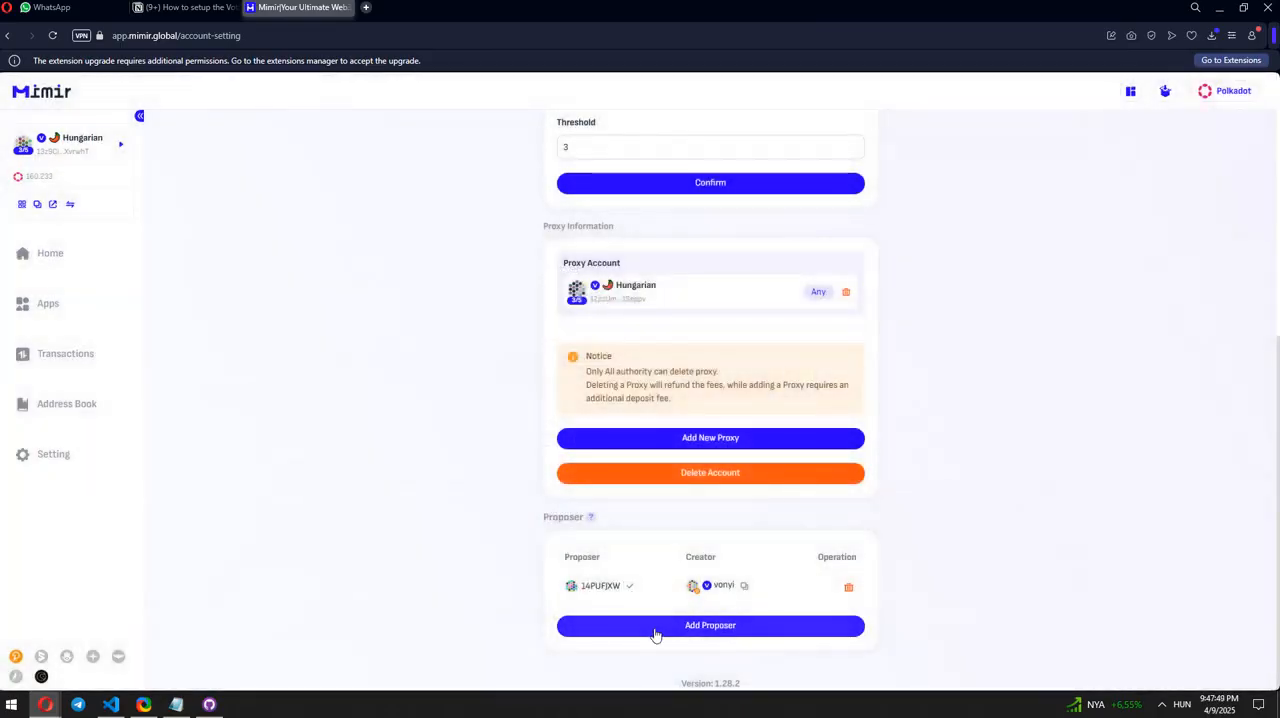
# Step: Fill in the new proposer form in Mimir with the copied proposer address and choose its signer
pyautogui.click(655, 629)
pyautogui.click(589, 338)
pyautogui.hotkey('ctrl', 'v')
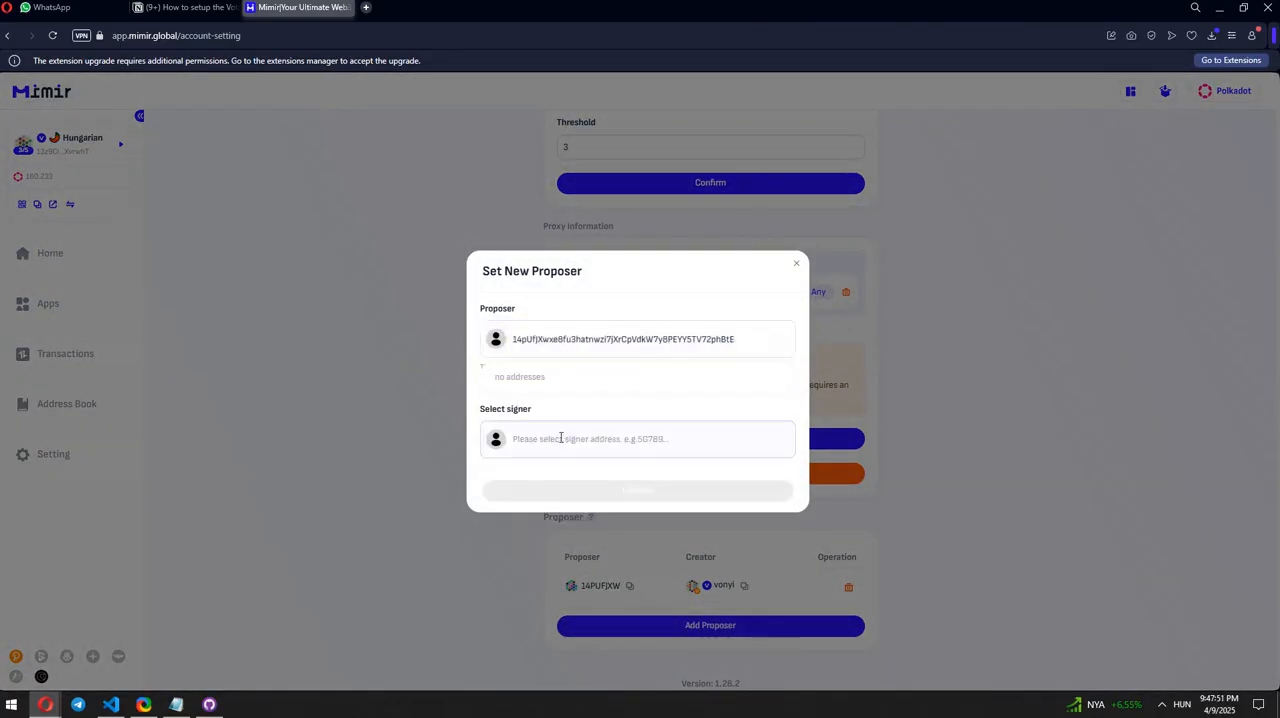
pyautogui.click(560, 440)
pyautogui.click(562, 491)
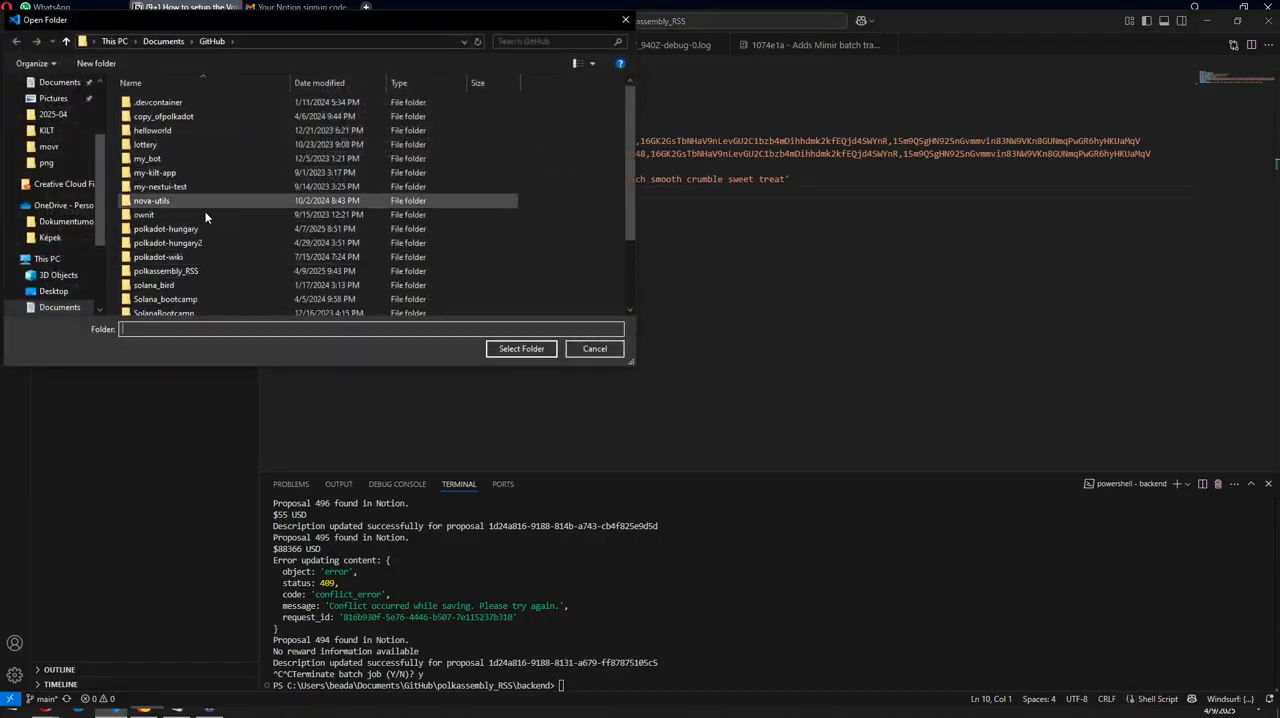
# Step: Switch to VS Code, open the polkassembly_RSS folder and create a new file named .env in backend
pyautogui.click(221, 268)
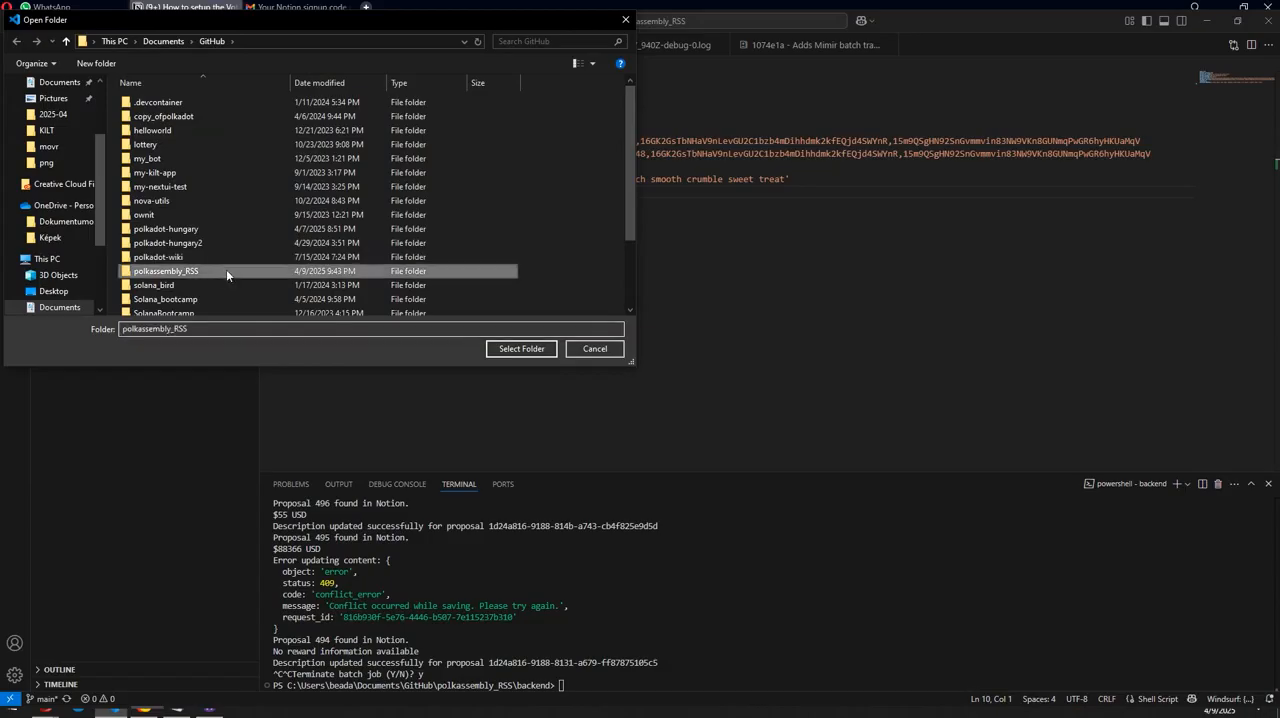
pyautogui.click(521, 348)
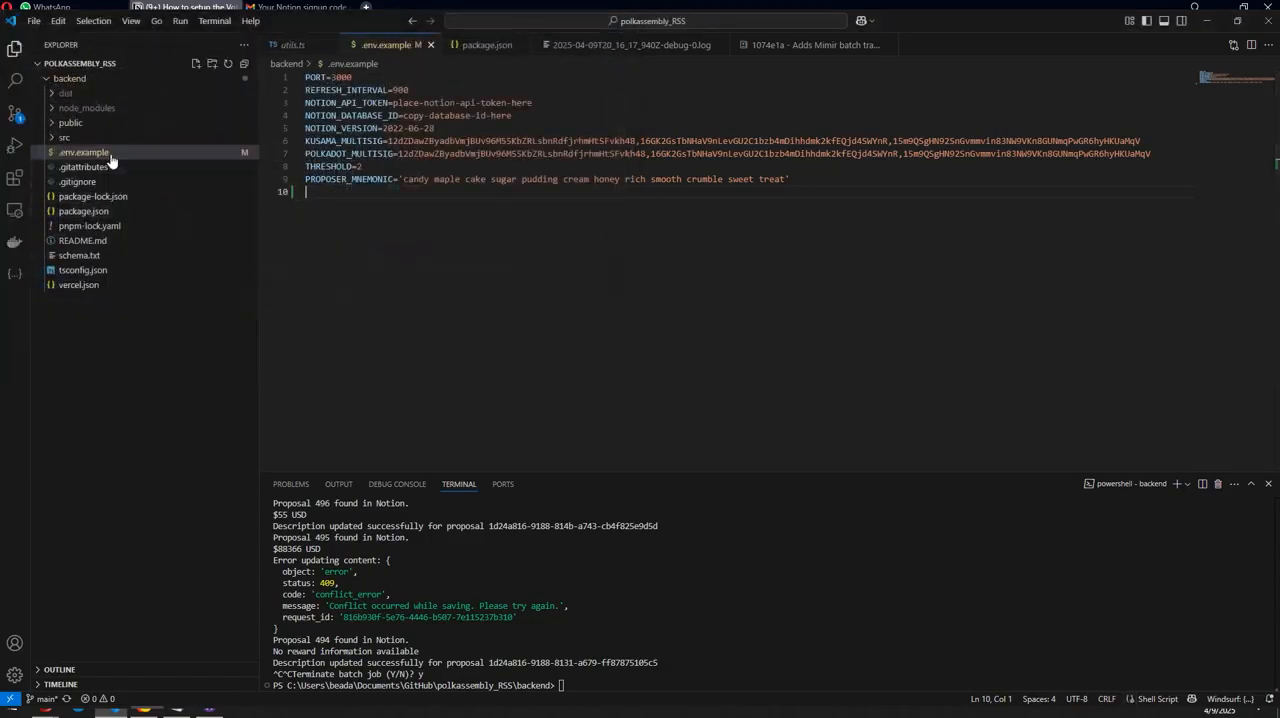
pyautogui.click(197, 63)
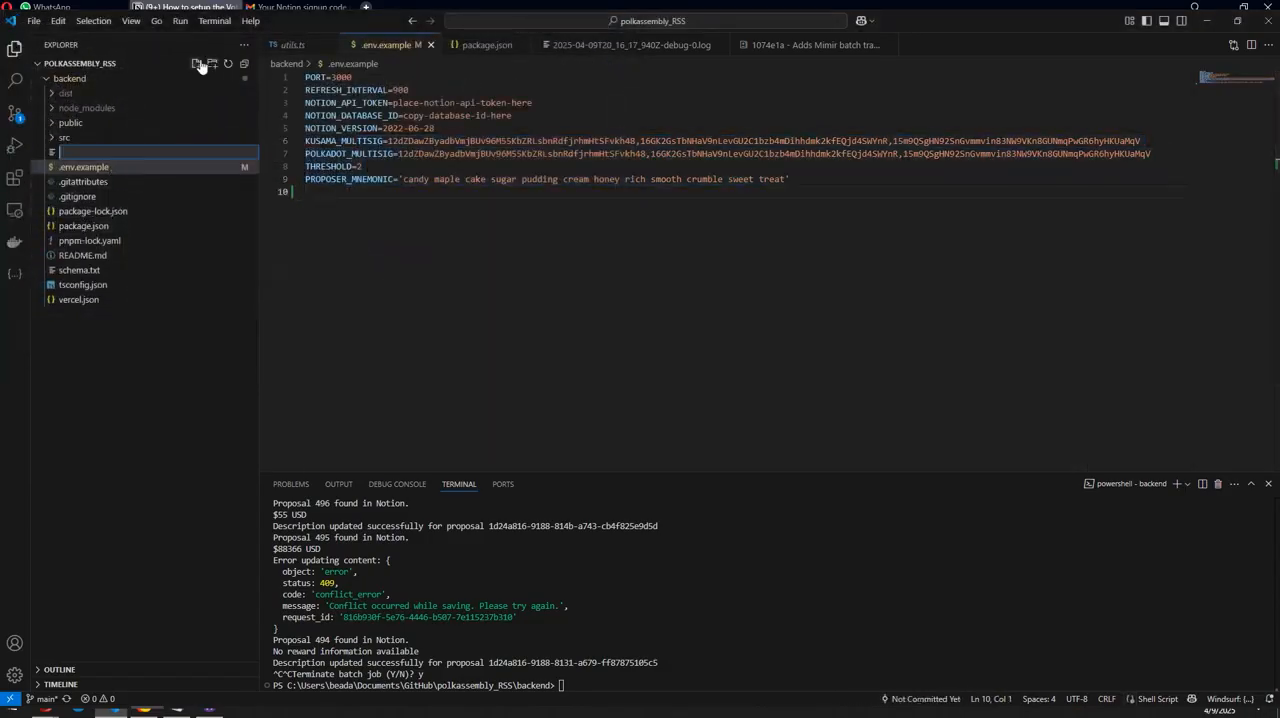
pyautogui.write('.env')
pyautogui.press('Return')
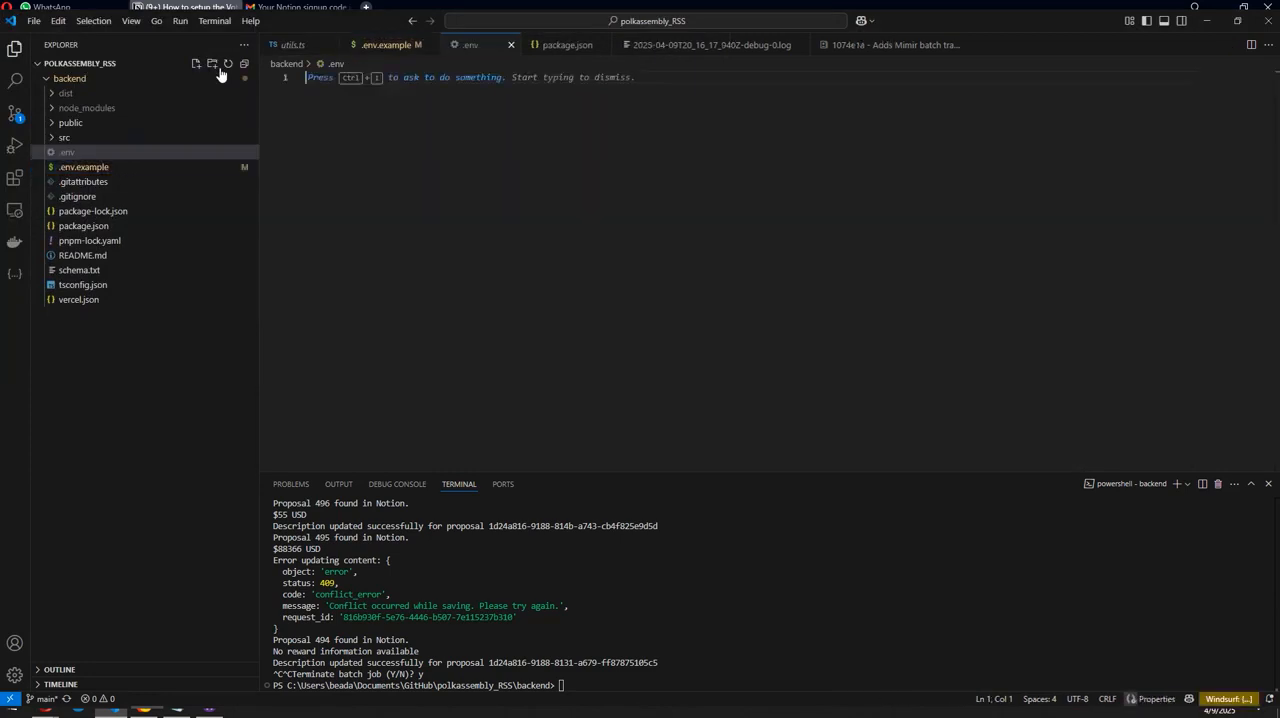
# Step: Paste the environment settings, including the Notion API token and proposer mnemonic, into .env and check the credential entries
pyautogui.hotkey('ctrl', 'v')
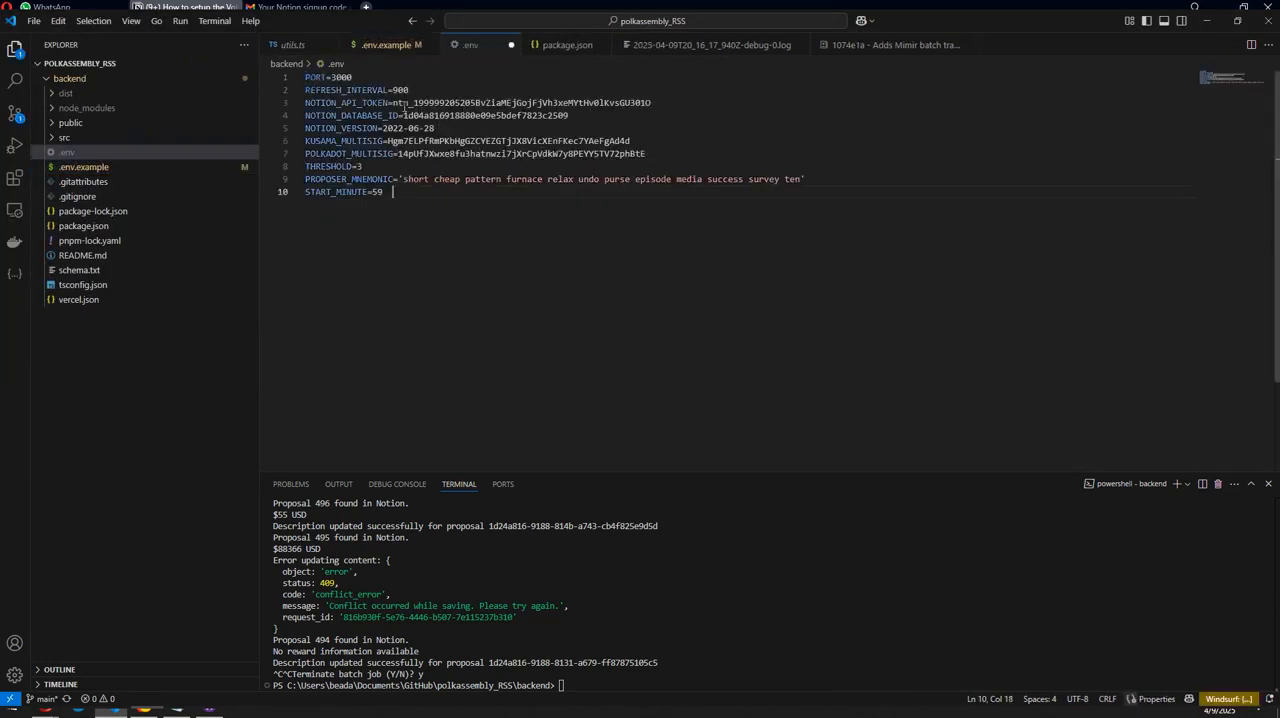
pyautogui.moveTo(394, 104); pyautogui.dragTo(706, 110)
pyautogui.moveTo(576, 113); pyautogui.dragTo(812, 181)
pyautogui.click(654, 145)
pyautogui.click(432, 179)
pyautogui.click(617, 190)
# Step: Set START_MINUTE to 40 in .env, leaving no extra text behind the value
pyautogui.moveTo(396, 194); pyautogui.dragTo(376, 192)
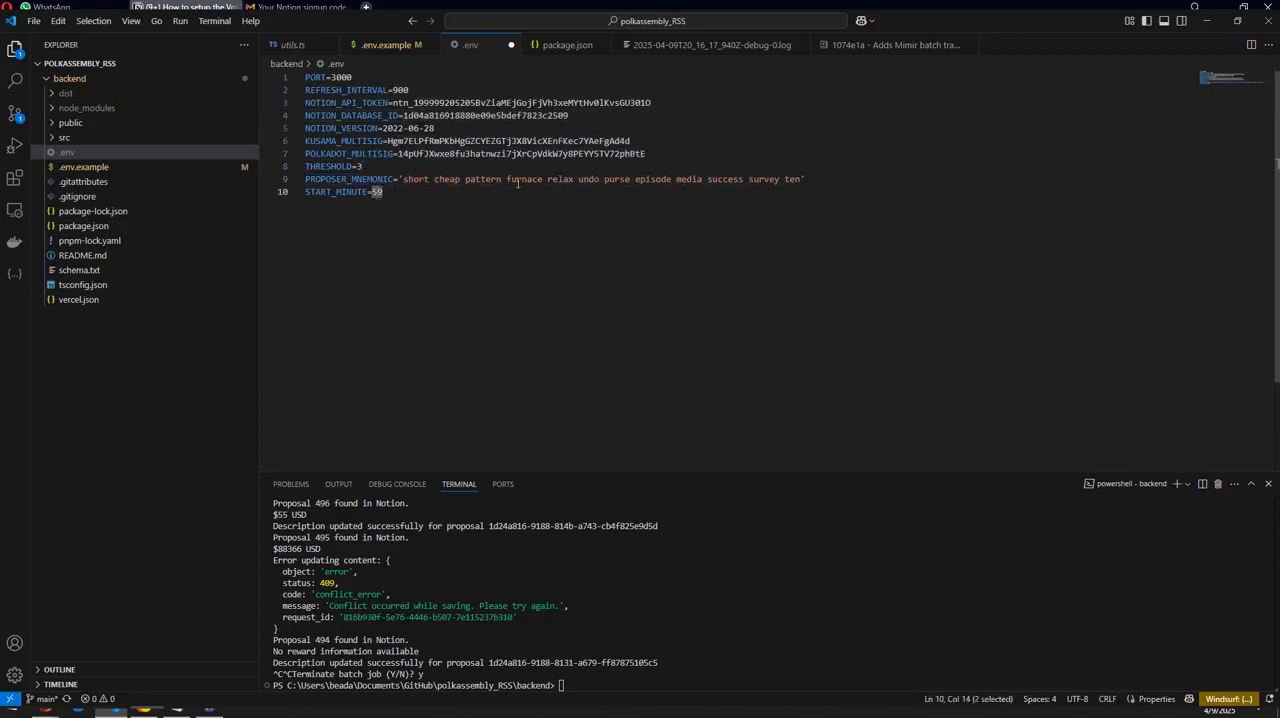
pyautogui.write('40  14:40')
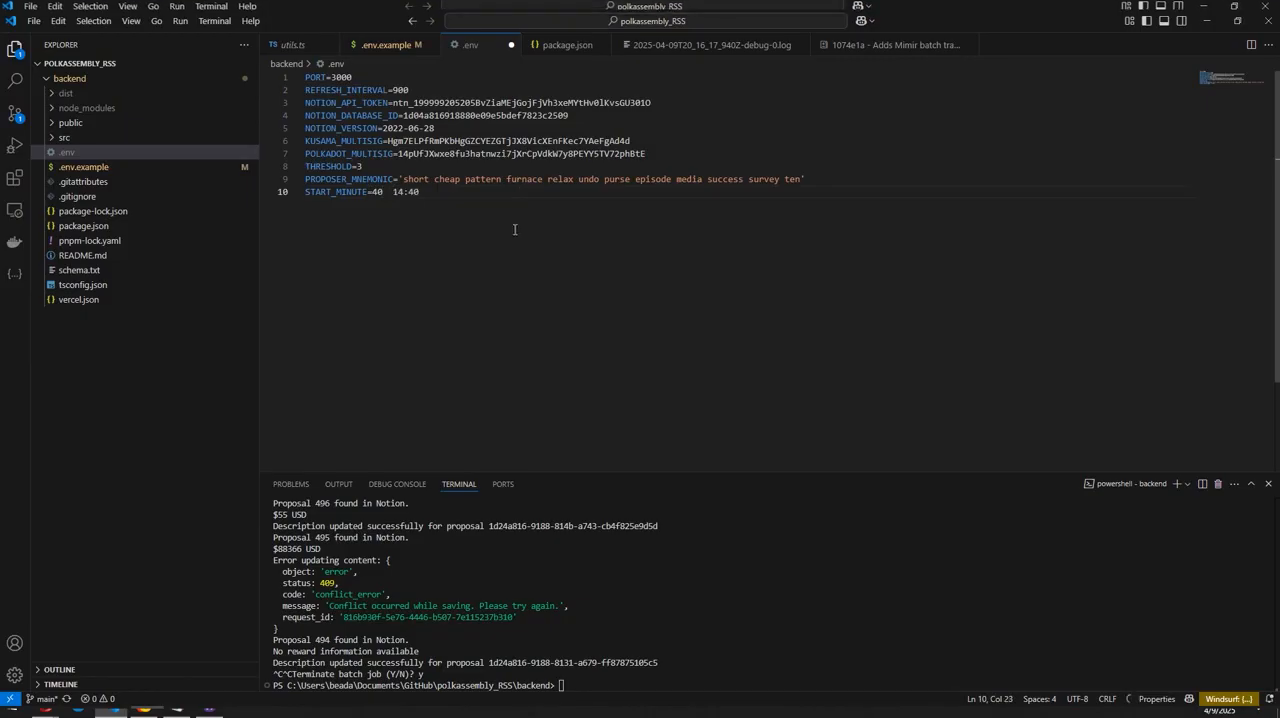
pyautogui.moveTo(459, 194); pyautogui.dragTo(399, 194)
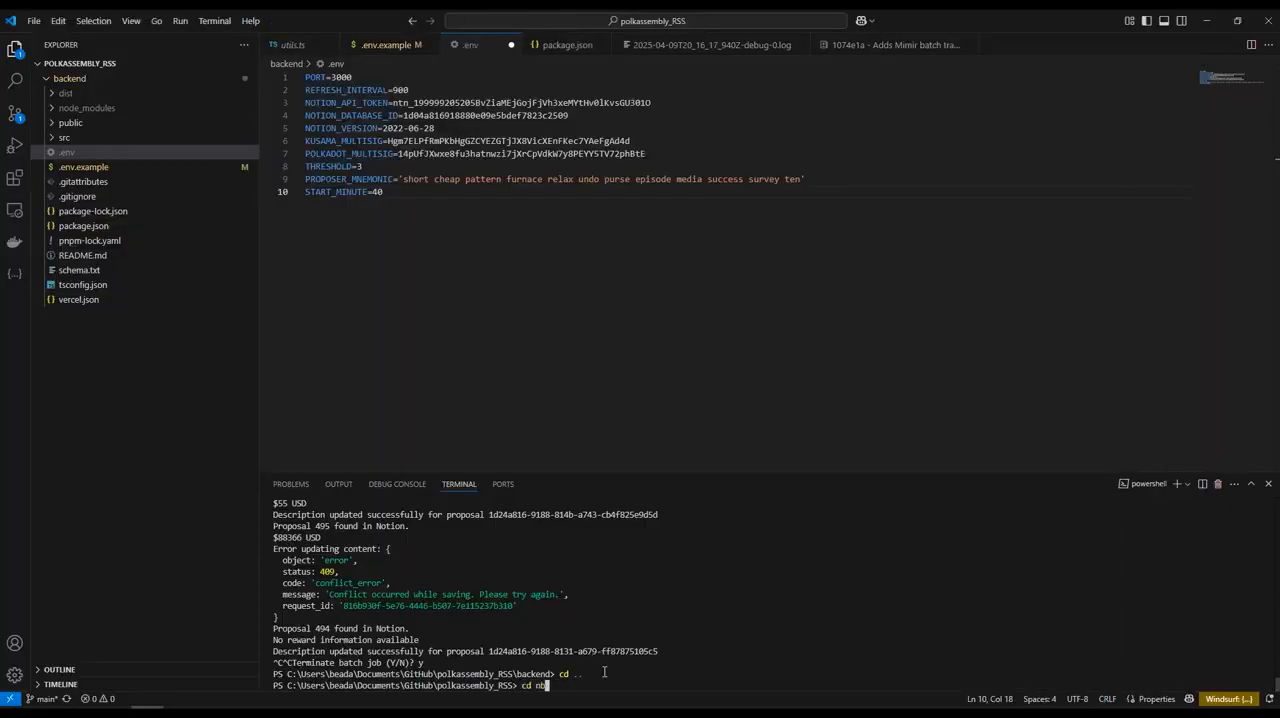
# Step: In the terminal, install the dependencies with npm i inside the backend folder and start the script with npm
pyautogui.write('nd')
pyautogui.press('Return')
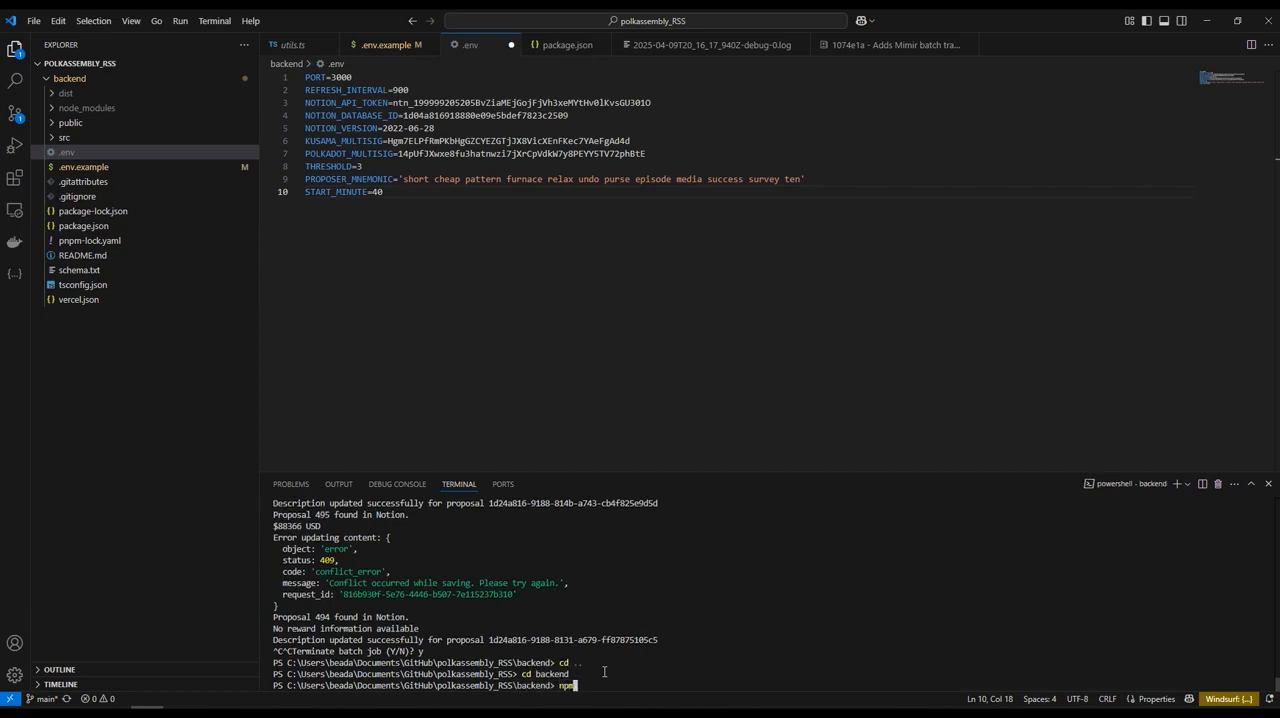
pyautogui.press('Return')
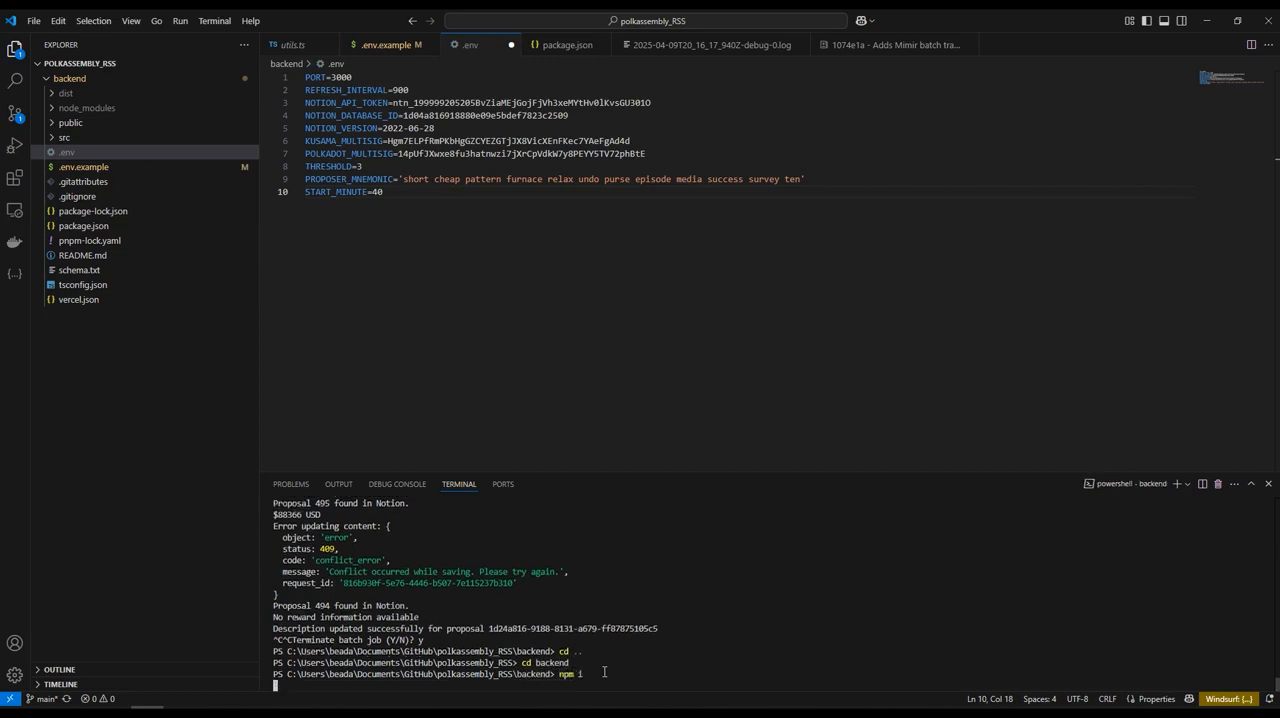
pyautogui.write('npm run build')
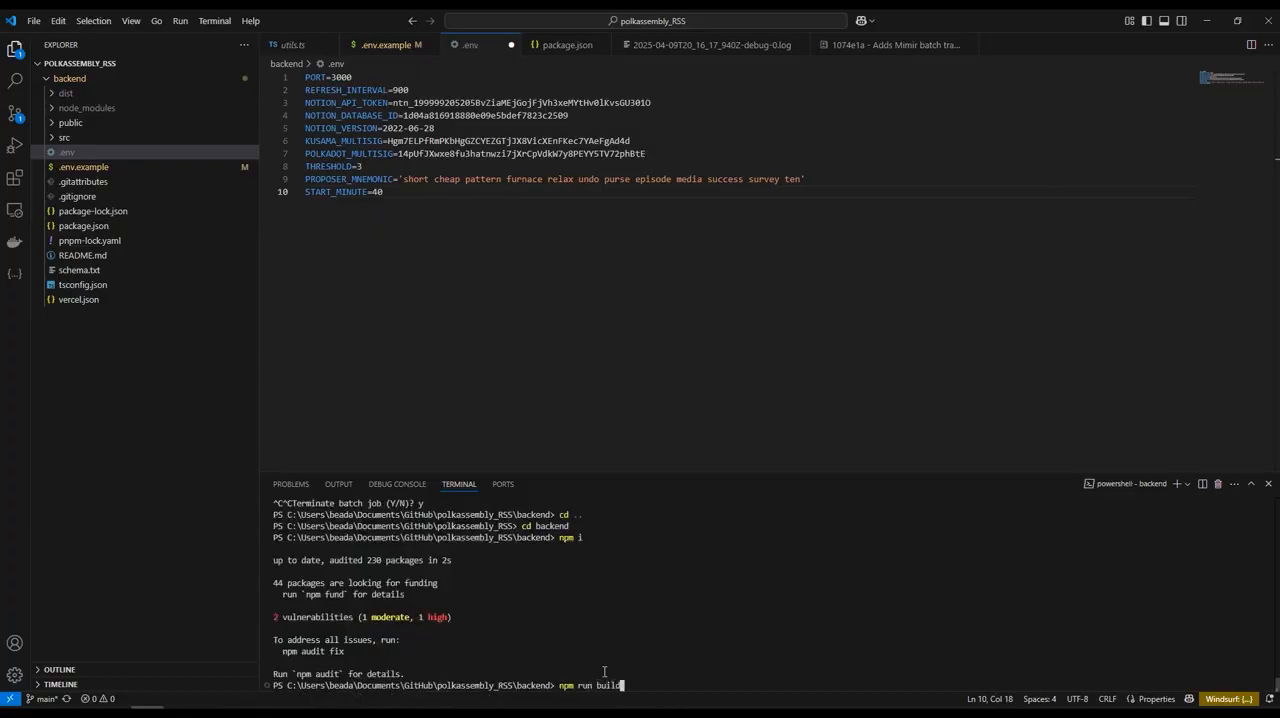
pyautogui.press('Return')
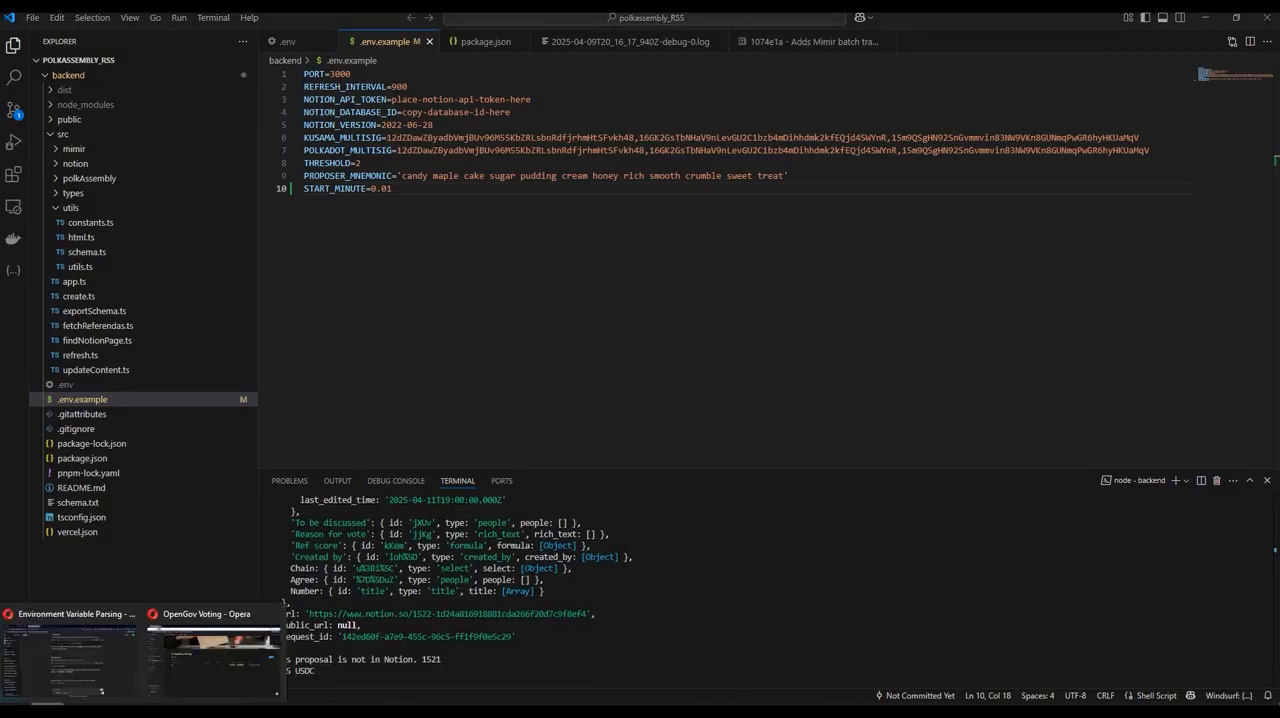
# Step: Switch to the OpenGov Voting page in Opera and set referendum 1524's internal status to Ready to vote
pyautogui.click(175, 651)
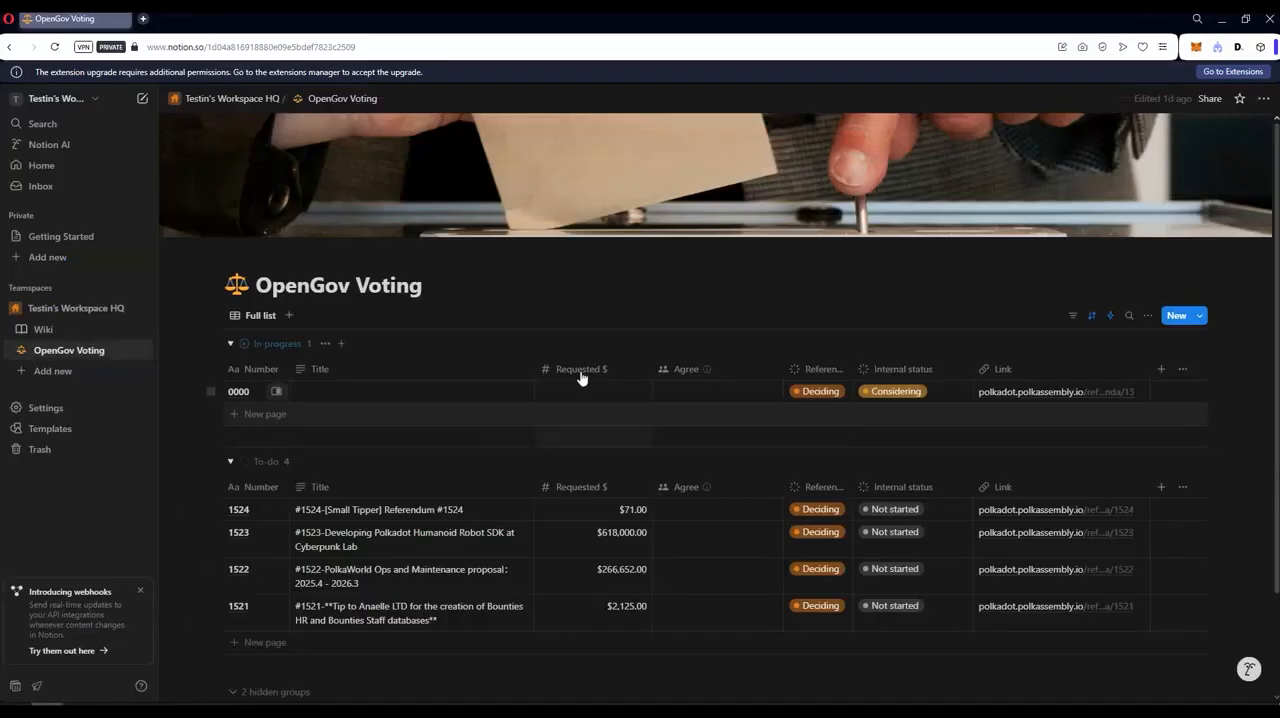
pyautogui.scroll(-1, 568, 440)
pyautogui.click(565, 441)
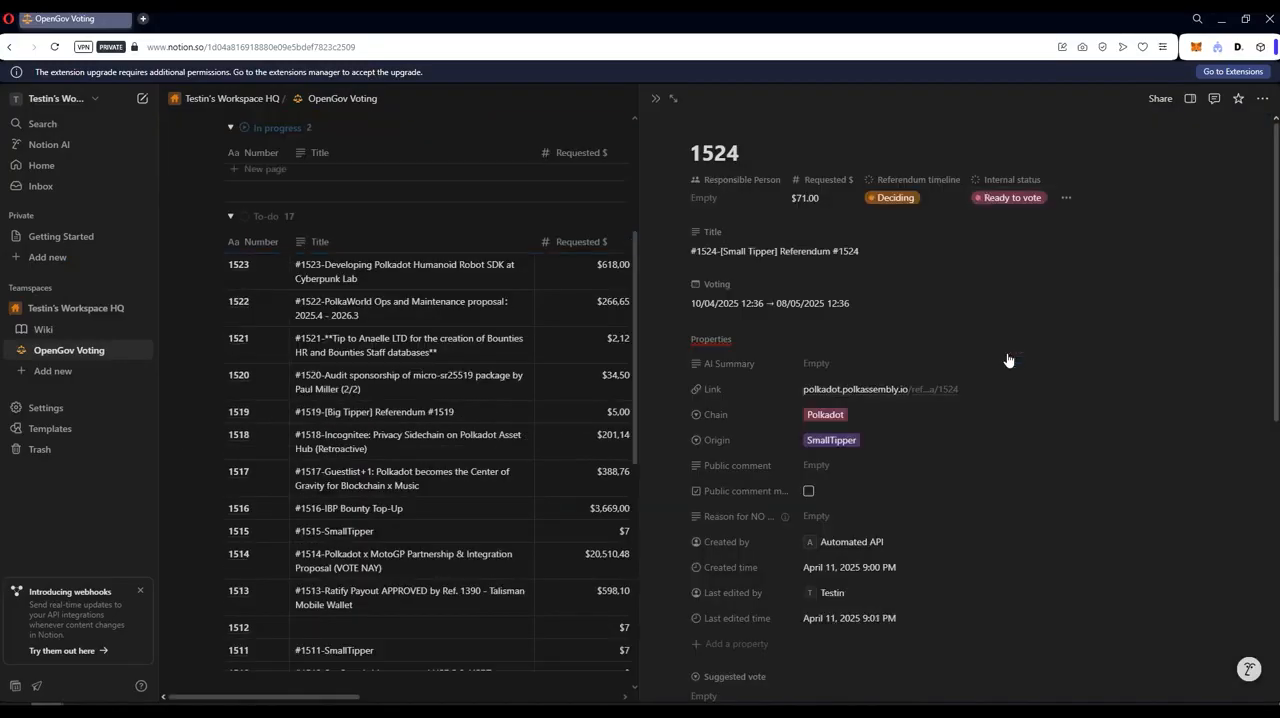
# Step: Set referendum 1522's internal status to Ready to vote and its suggested vote to Aye
pyautogui.click(277, 304)
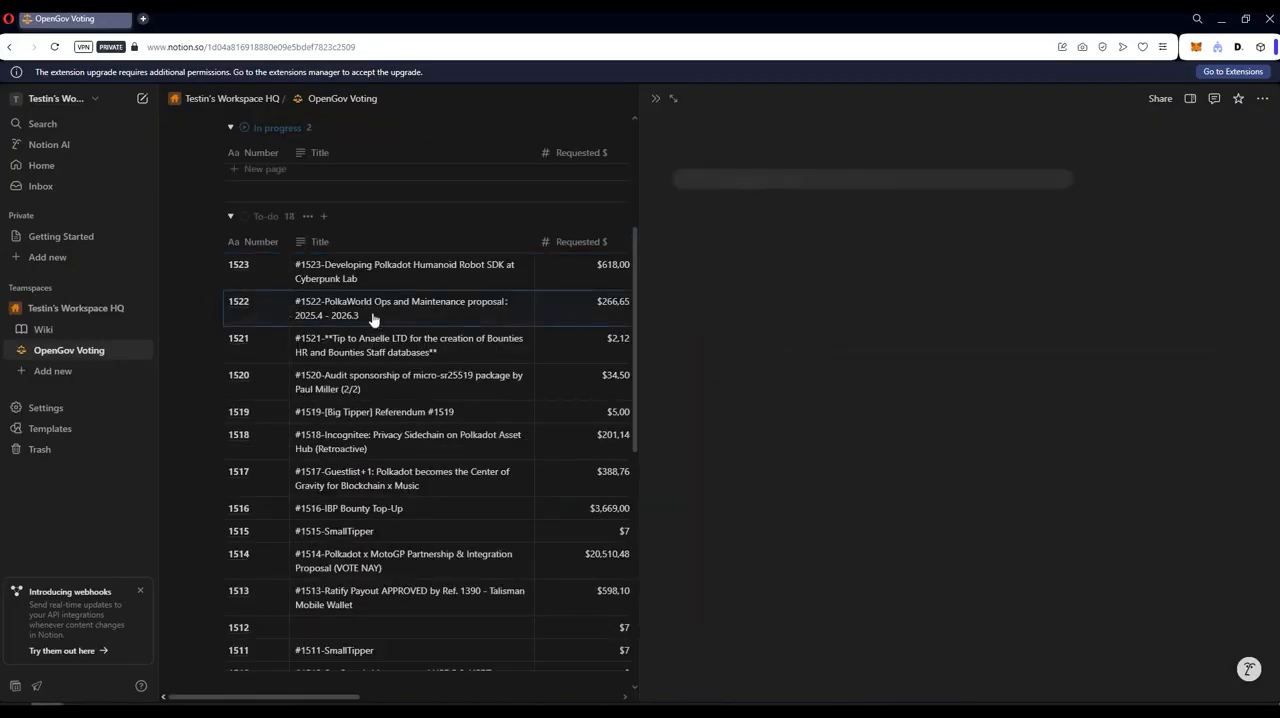
pyautogui.click(1007, 201)
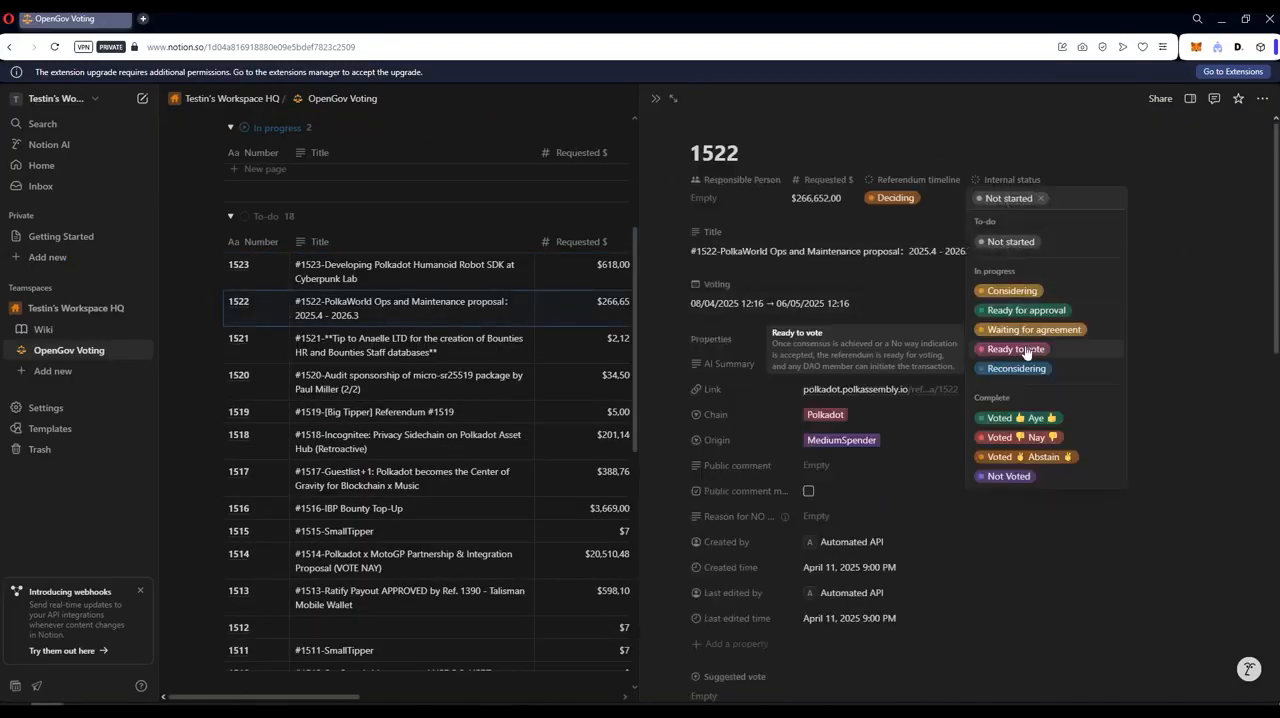
pyautogui.click(1015, 349)
pyautogui.scroll(-3, 1015, 349)
pyautogui.click(704, 361)
pyautogui.click(755, 406)
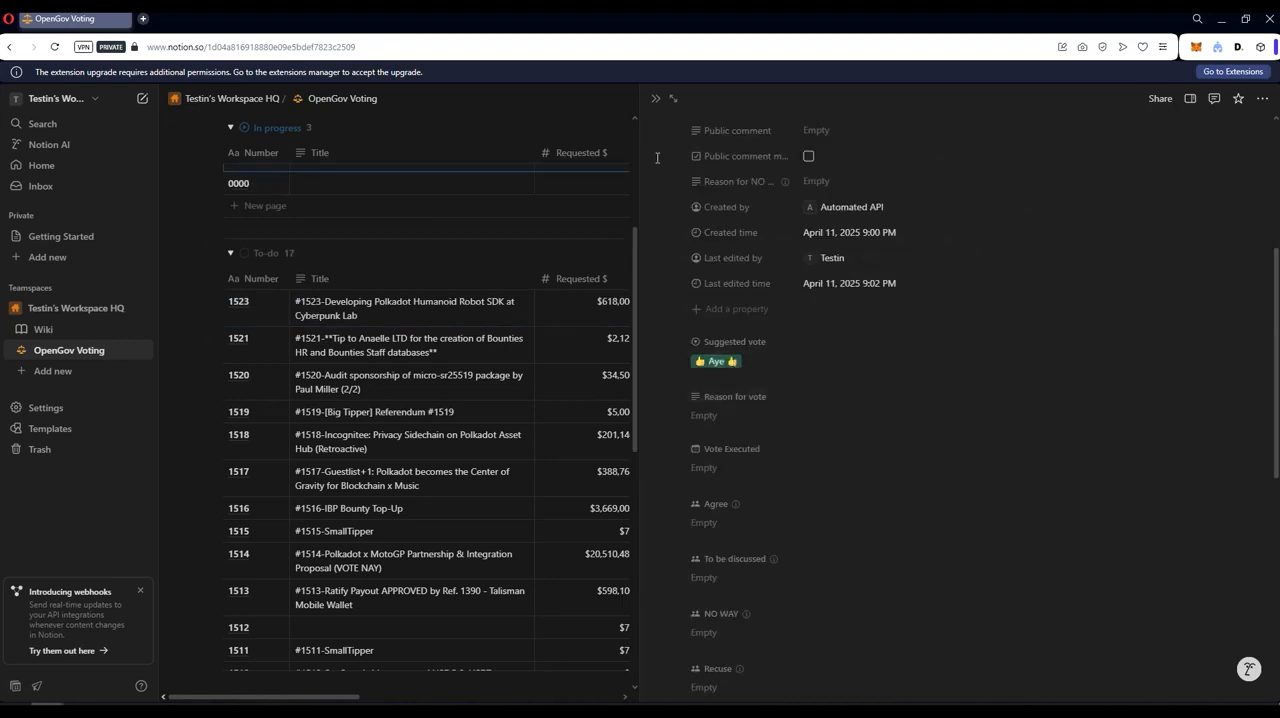
# Step: Set referendum 1523's internal status to Ready to vote and its suggested vote to Nay
pyautogui.click(279, 307)
pyautogui.click(1007, 197)
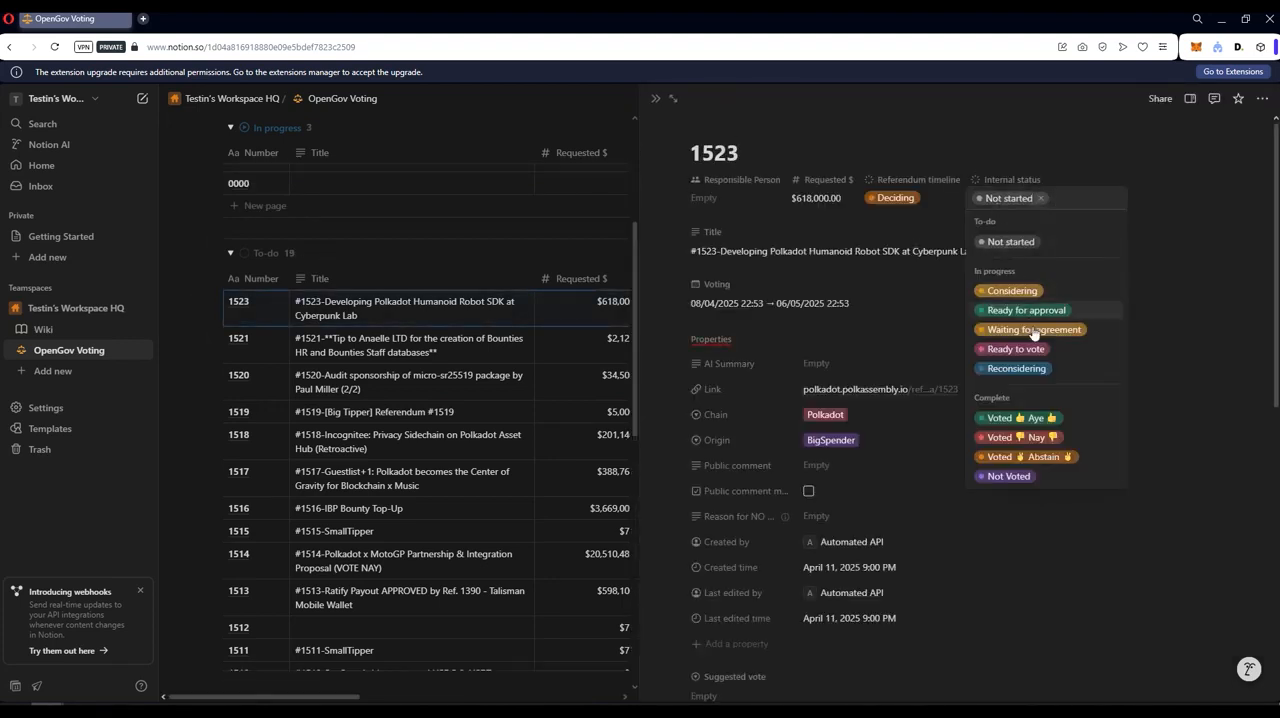
pyautogui.click(1043, 355)
pyautogui.scroll(-3, 900, 400)
pyautogui.click(704, 428)
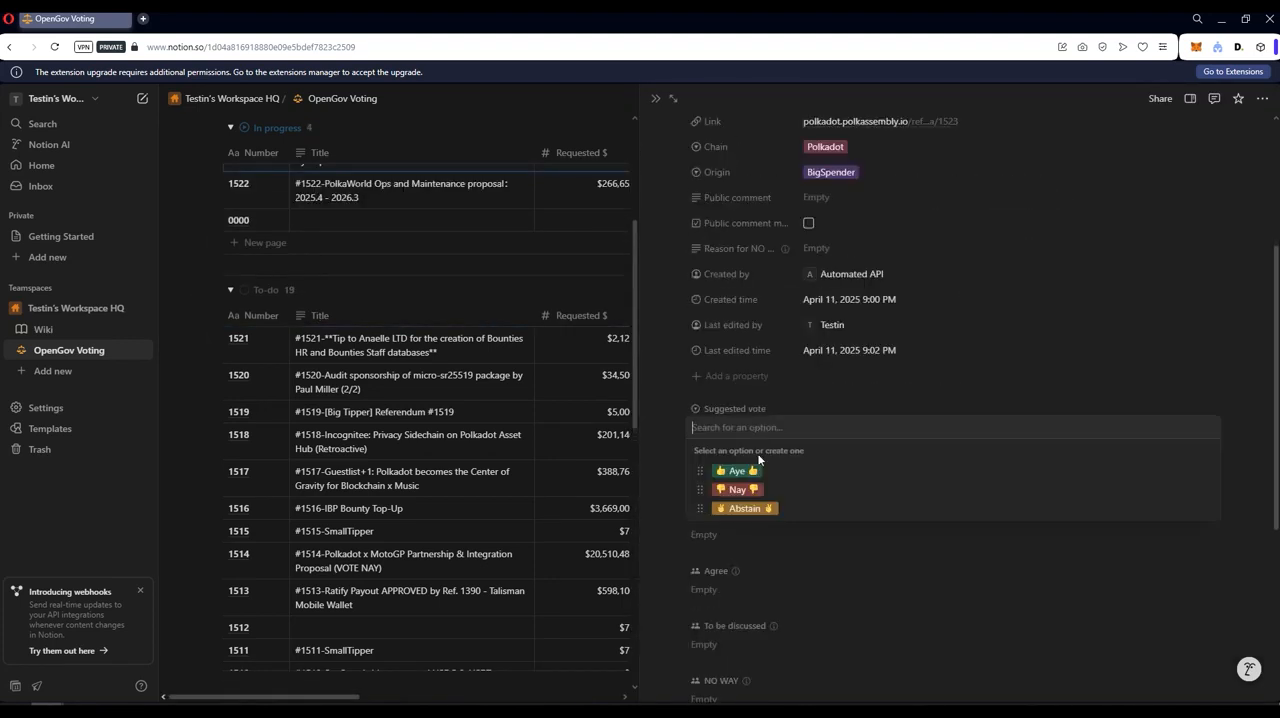
pyautogui.click(752, 486)
# Step: Set referendum 1520's internal status to Ready to vote and its suggested vote to Abstain
pyautogui.click(274, 376)
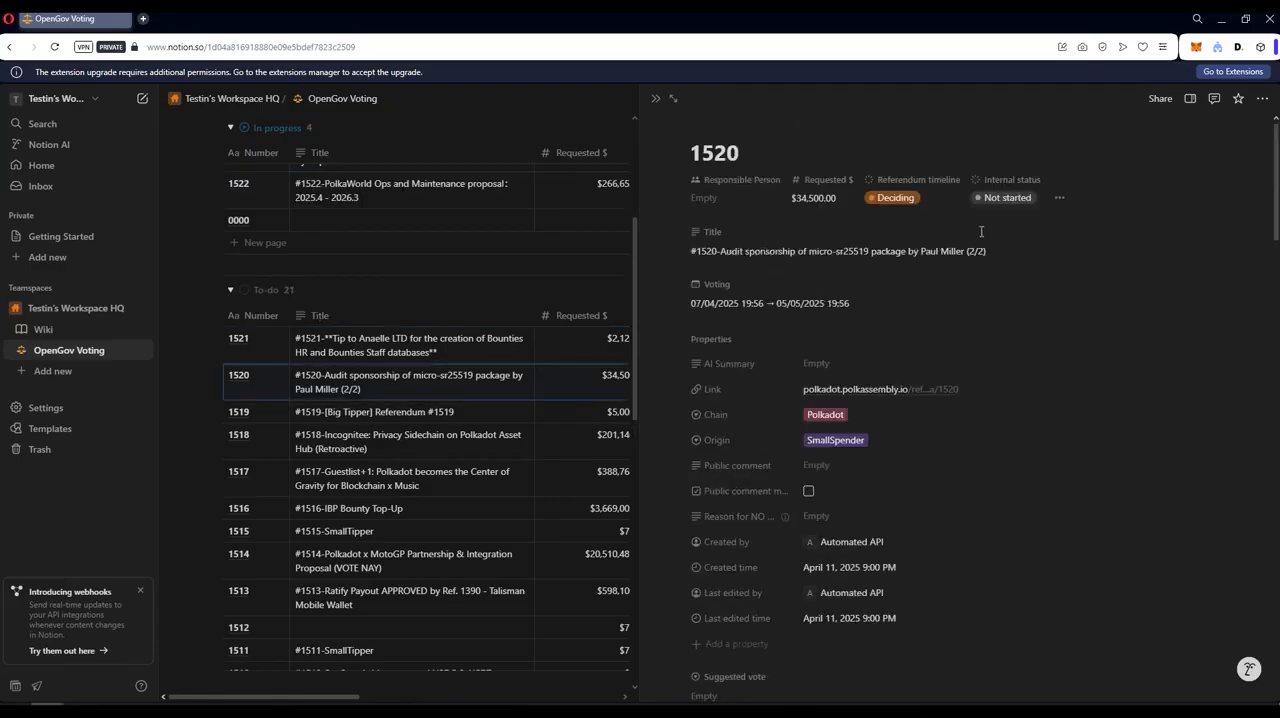
pyautogui.click(1007, 197)
pyautogui.click(1026, 350)
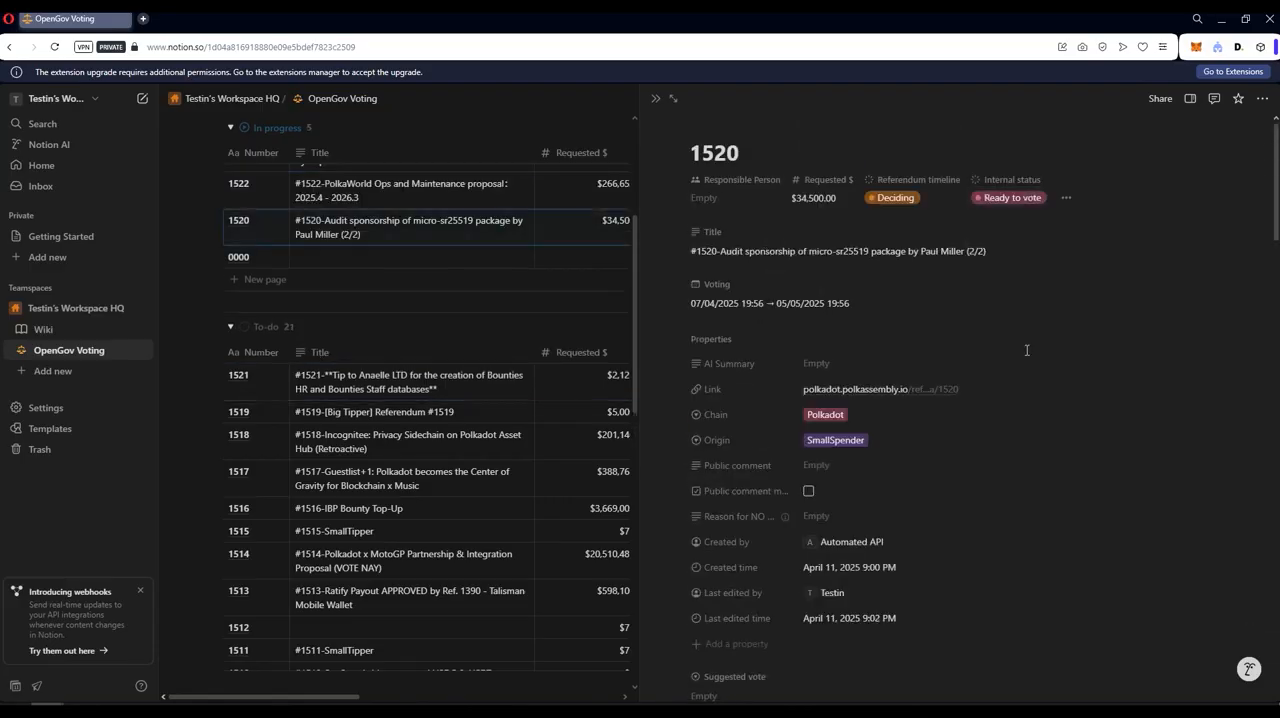
pyautogui.scroll(-2, 1026, 350)
pyautogui.click(740, 562)
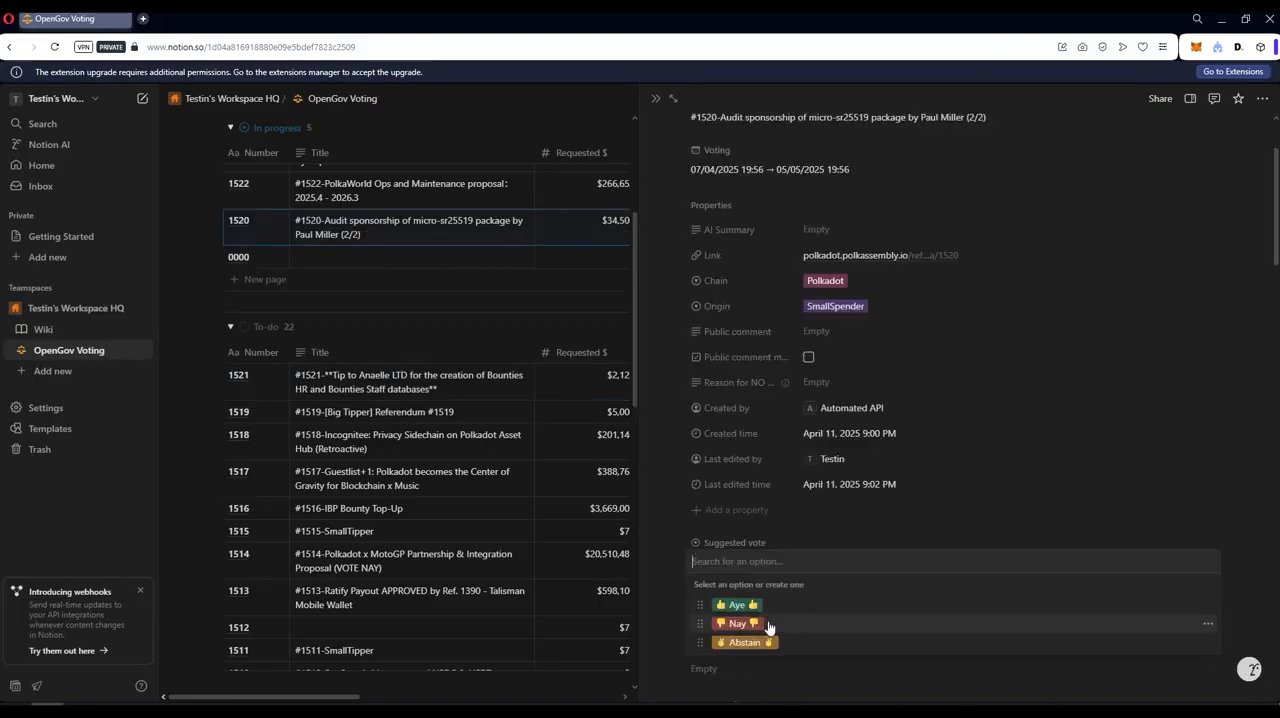
pyautogui.click(740, 623)
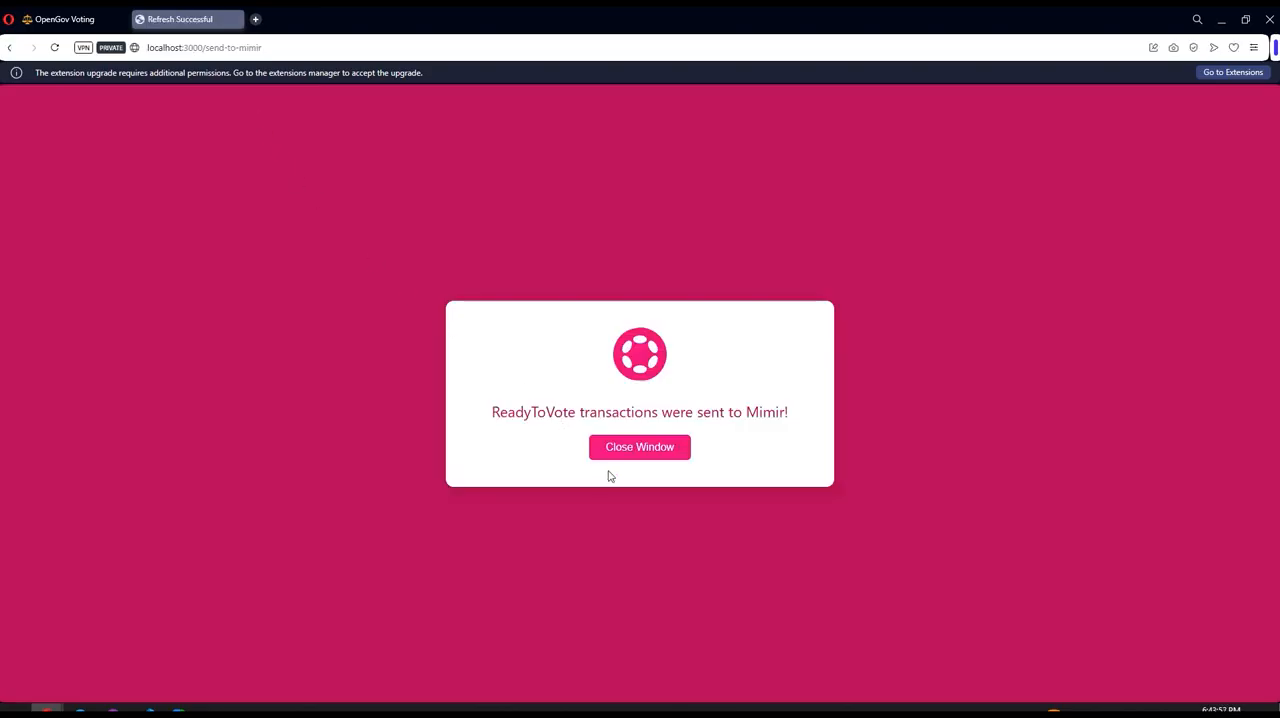
# Step: Close the send-to-mimir page and review the referendum and internal statuses in the OpenGov Voting list
pyautogui.click(645, 452)
pyautogui.scroll(-3, 869, 413)
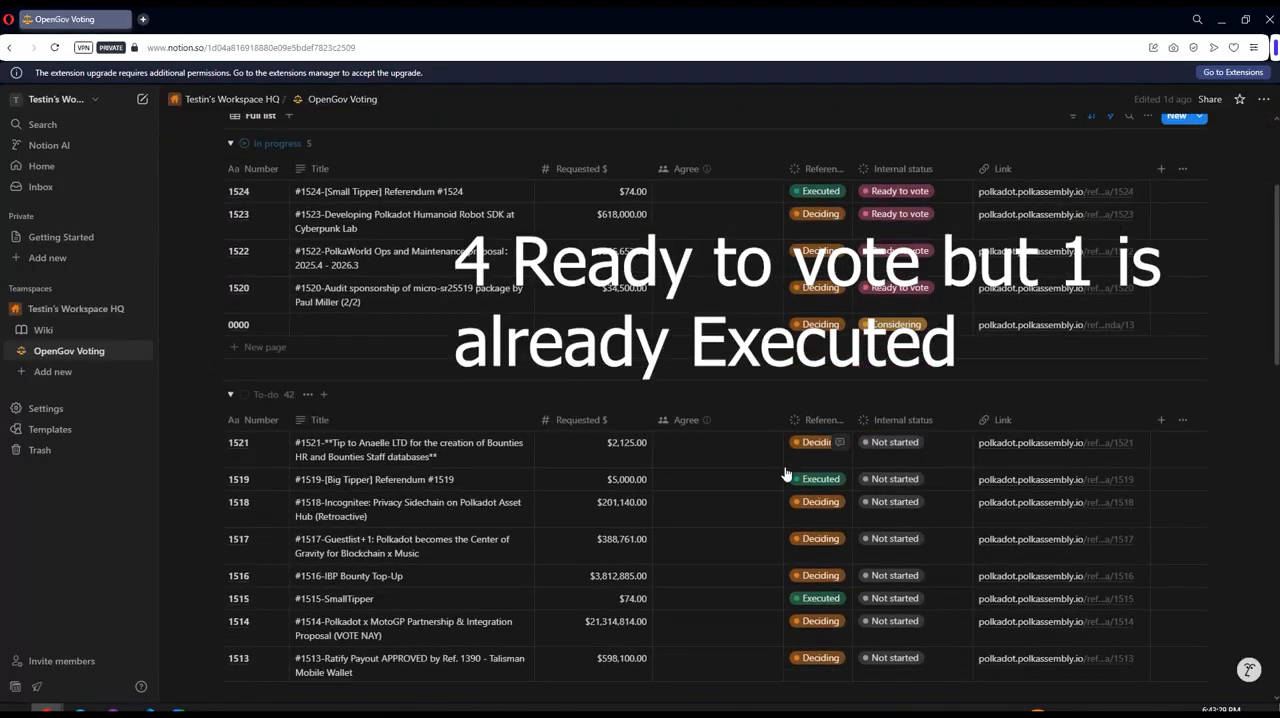
pyautogui.scroll(3, 800, 430)
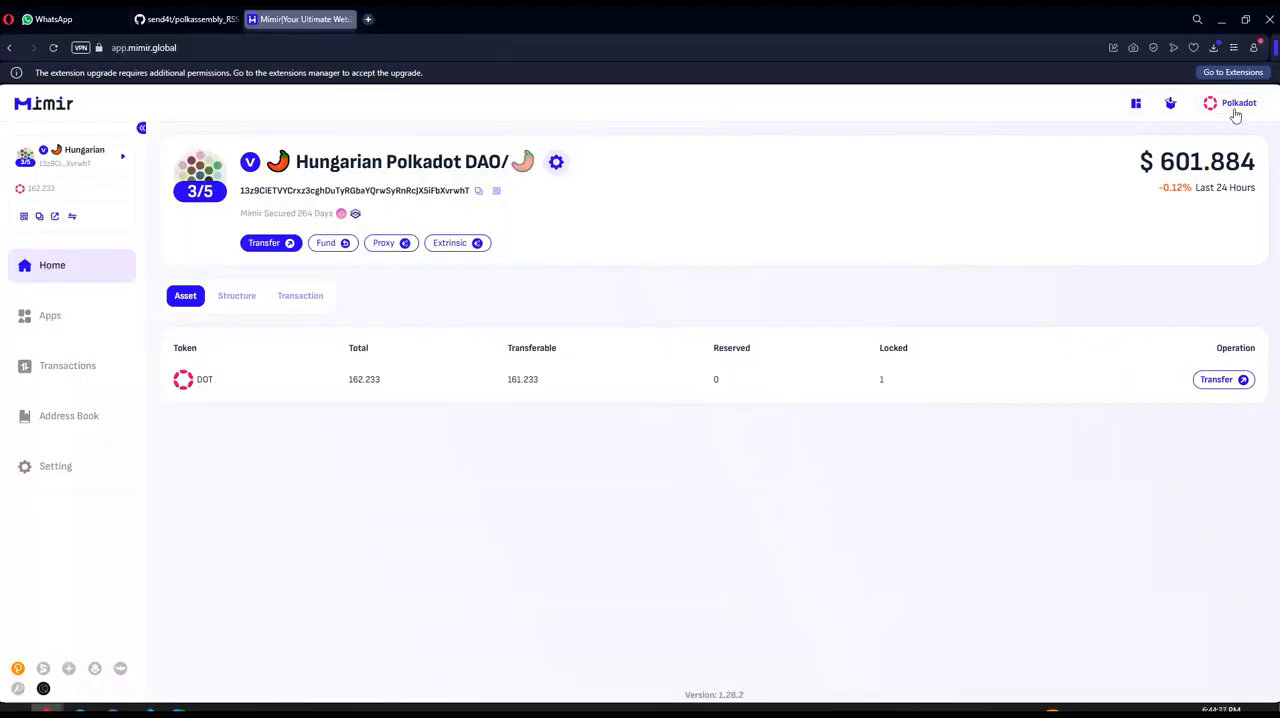
# Step: In Mimir, check the current account, open its transaction batch and list the cached transactions available for restoring
pyautogui.click(72, 168)
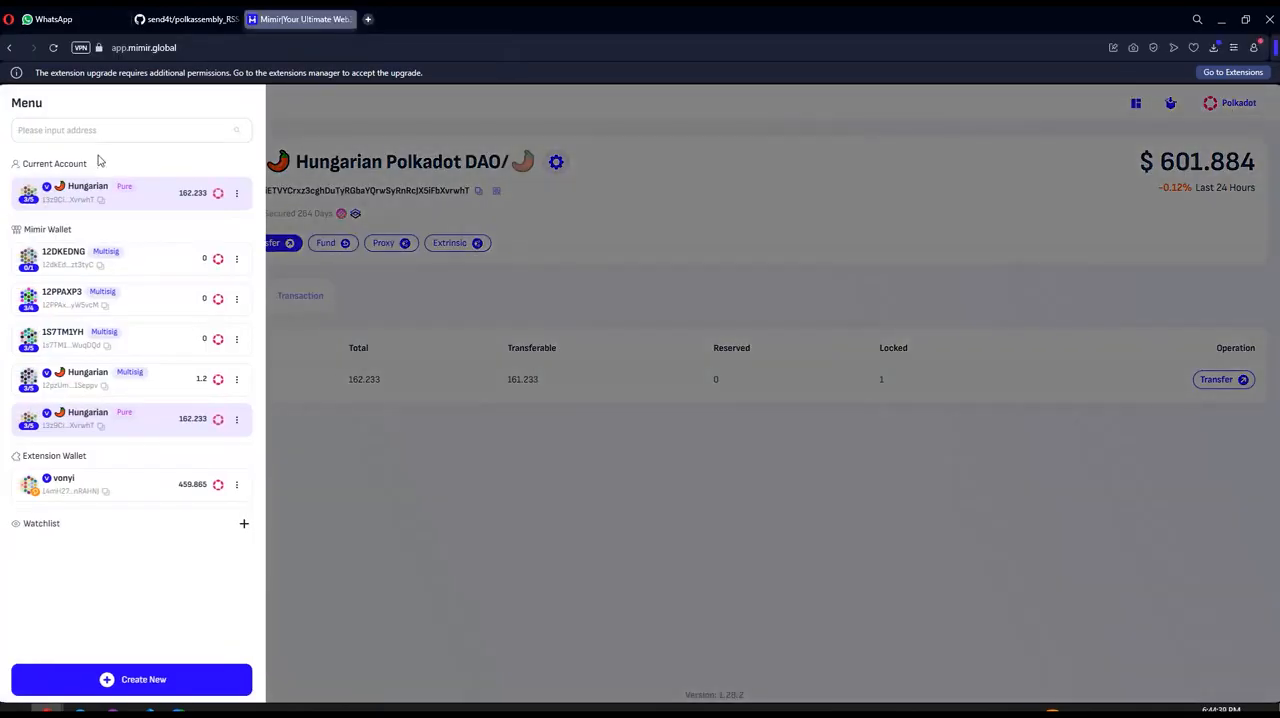
pyautogui.click(523, 176)
pyautogui.click(1169, 105)
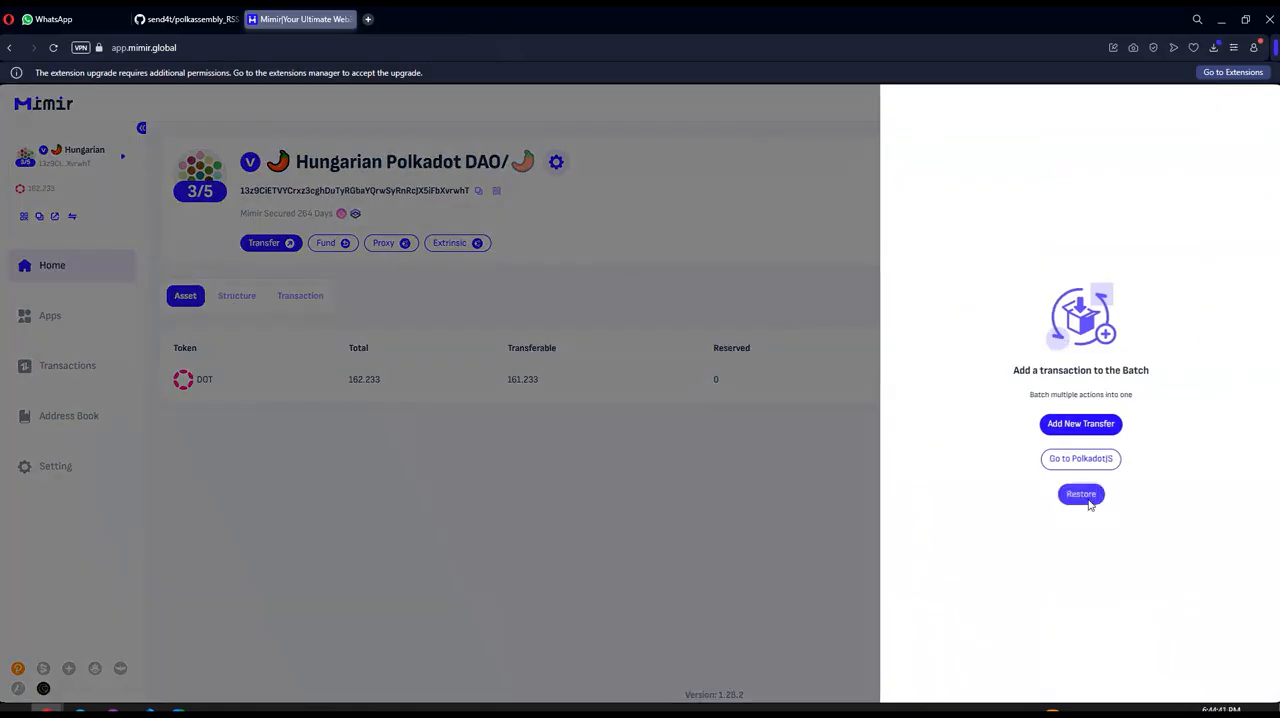
pyautogui.click(1081, 493)
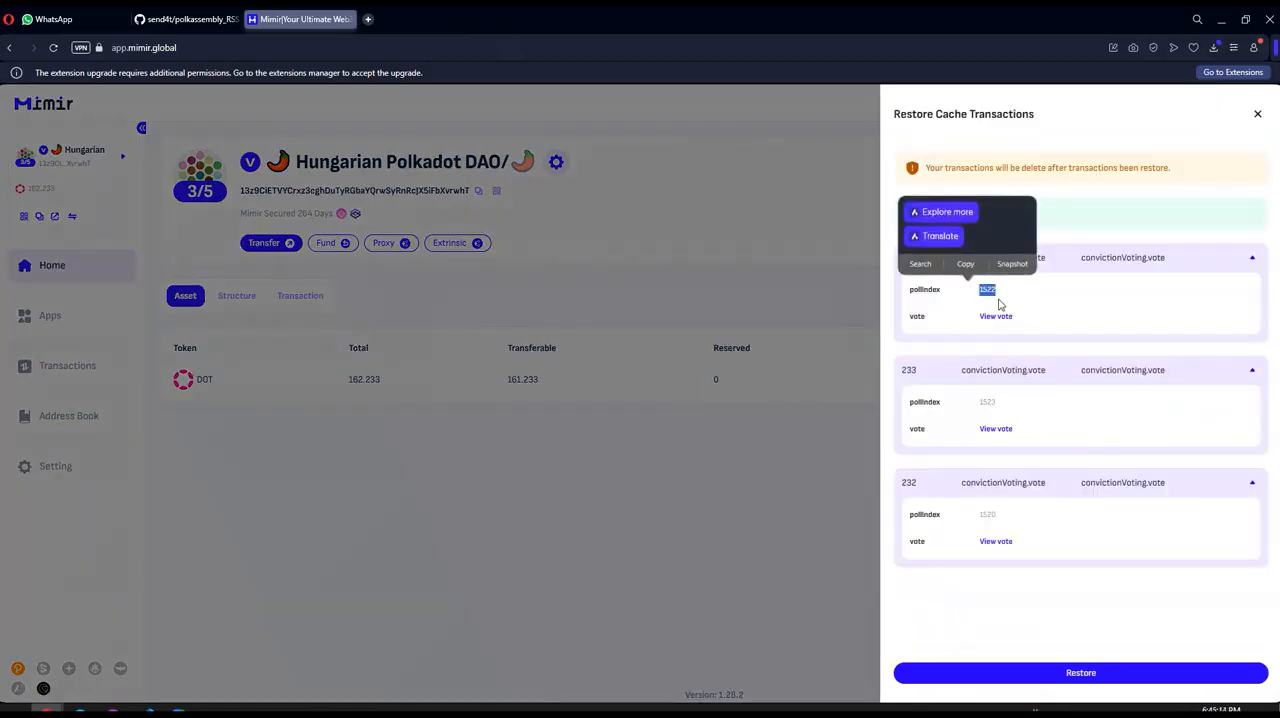
# Step: Examine the vote details of the cached transactions for referenda 1522, 1523 and 1520
pyautogui.click(1002, 322)
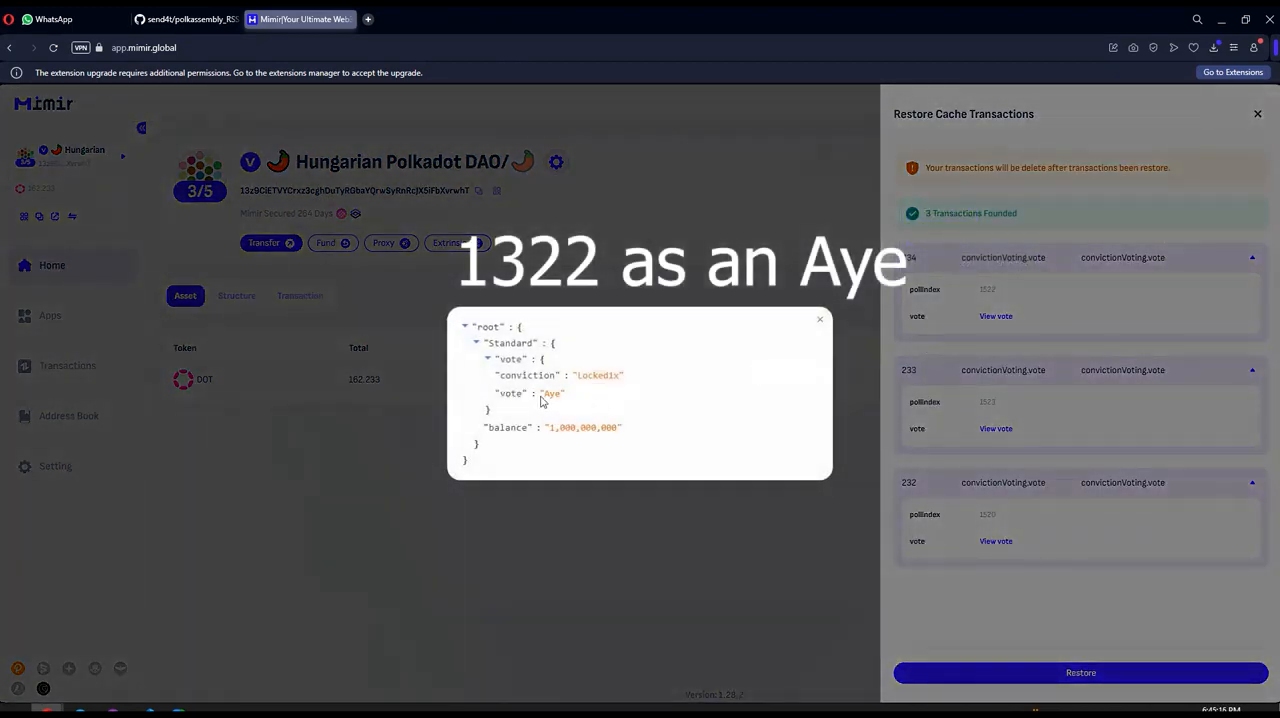
pyautogui.click(815, 319)
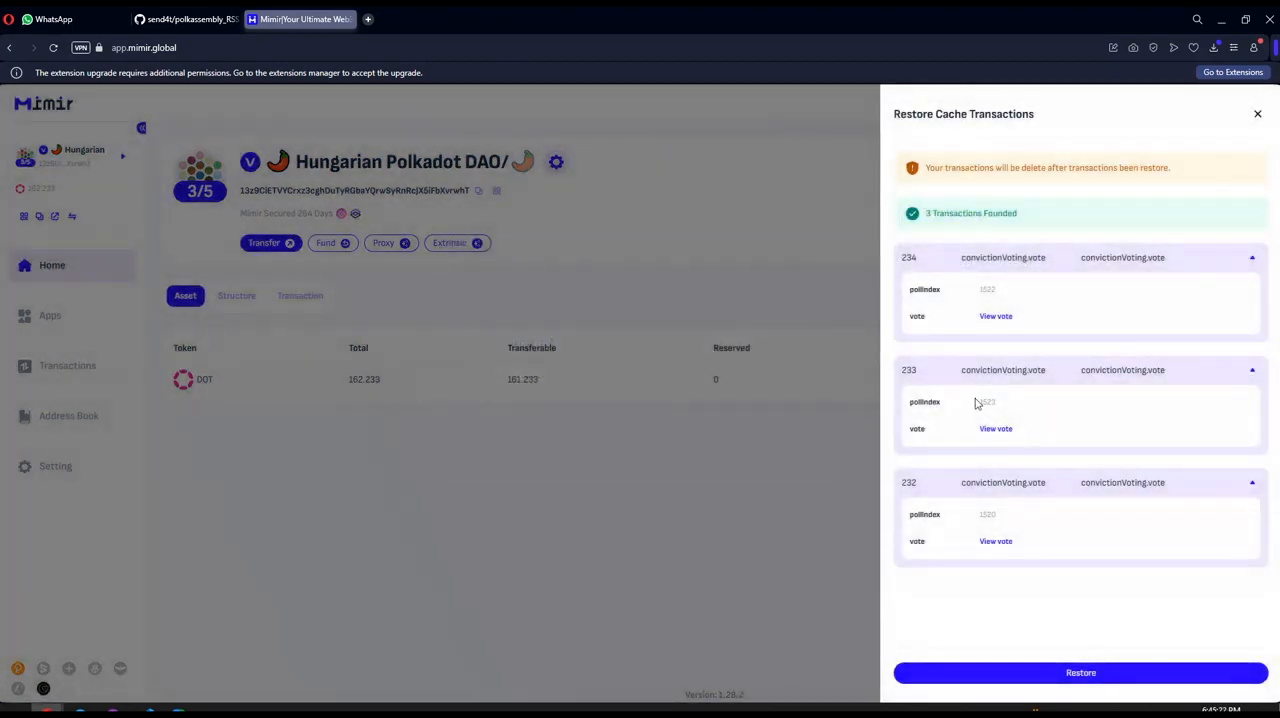
pyautogui.moveTo(976, 401); pyautogui.dragTo(1006, 402)
pyautogui.click(983, 430)
pyautogui.moveTo(541, 394); pyautogui.dragTo(561, 395)
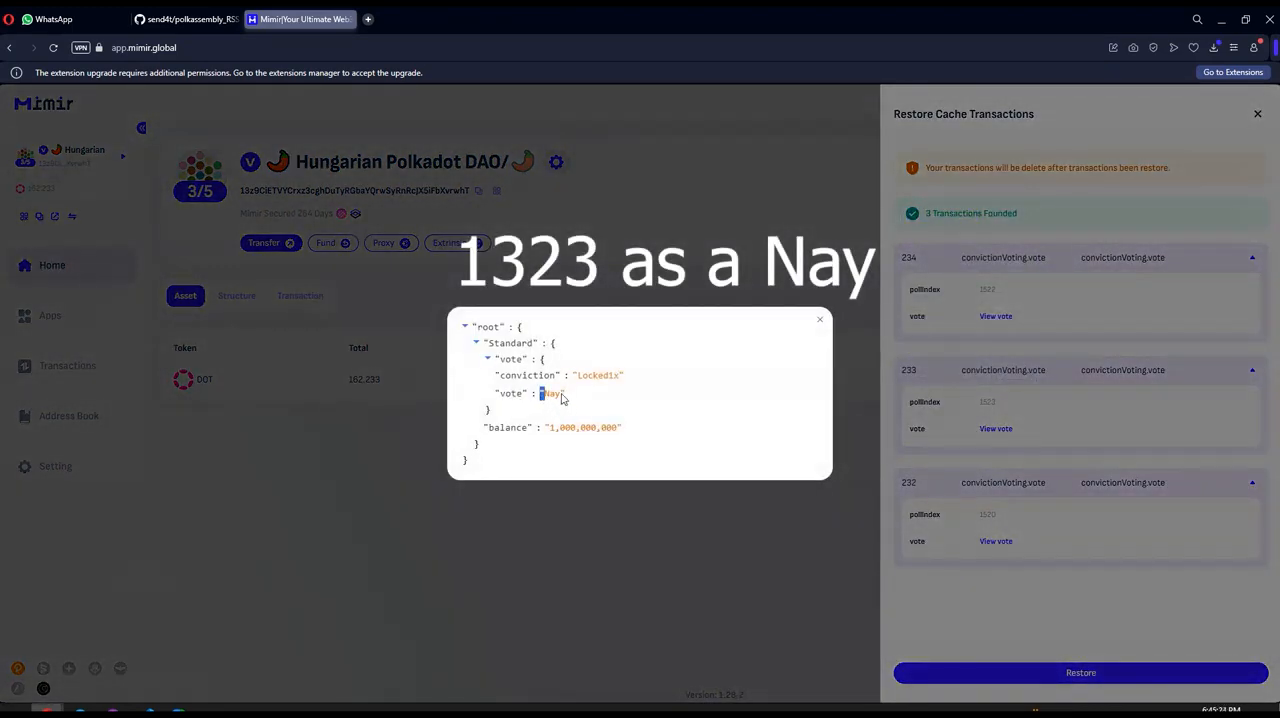
pyautogui.click(819, 320)
pyautogui.click(1008, 541)
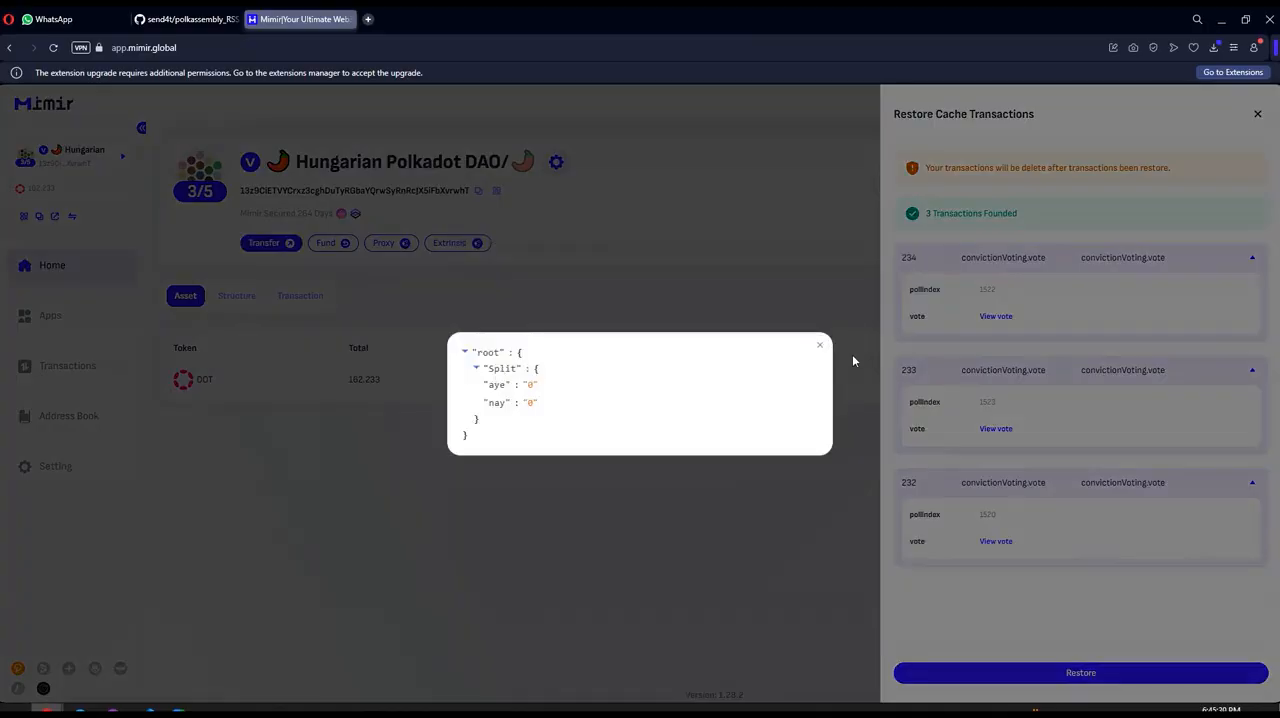
pyautogui.click(819, 345)
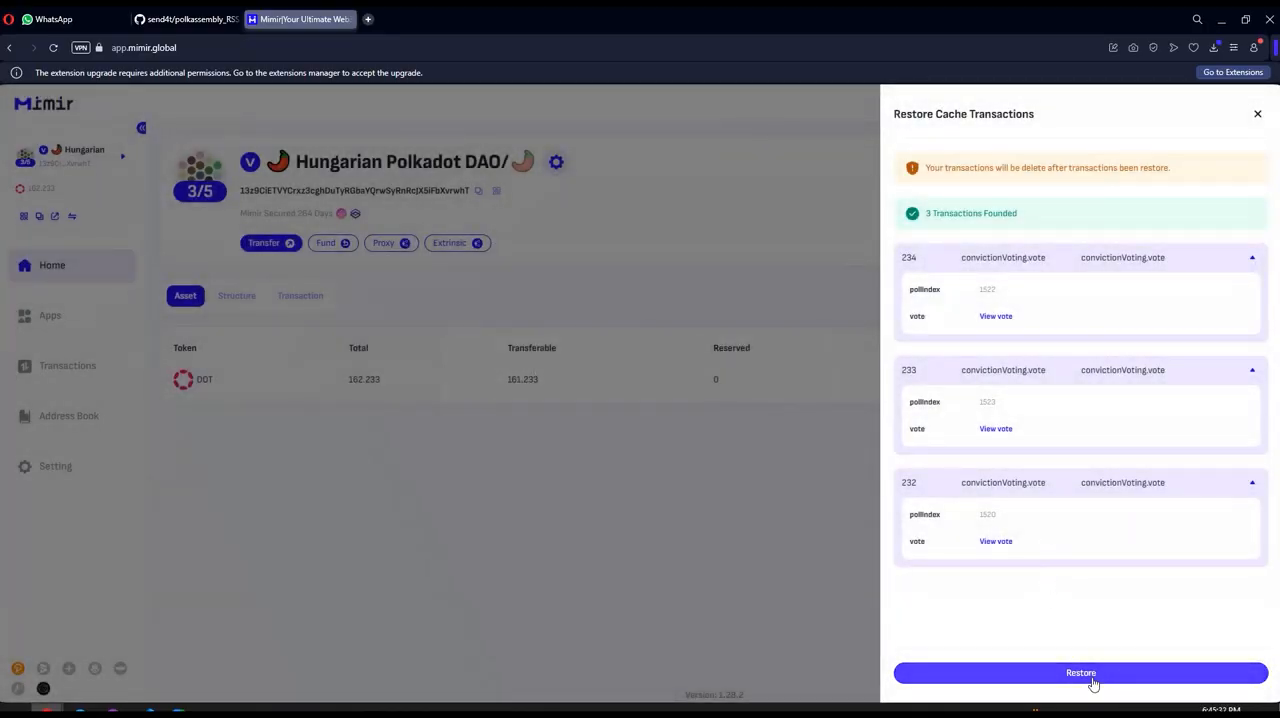
# Step: Restore the cached vote transactions and select all three of them in the next batch
pyautogui.click(1093, 675)
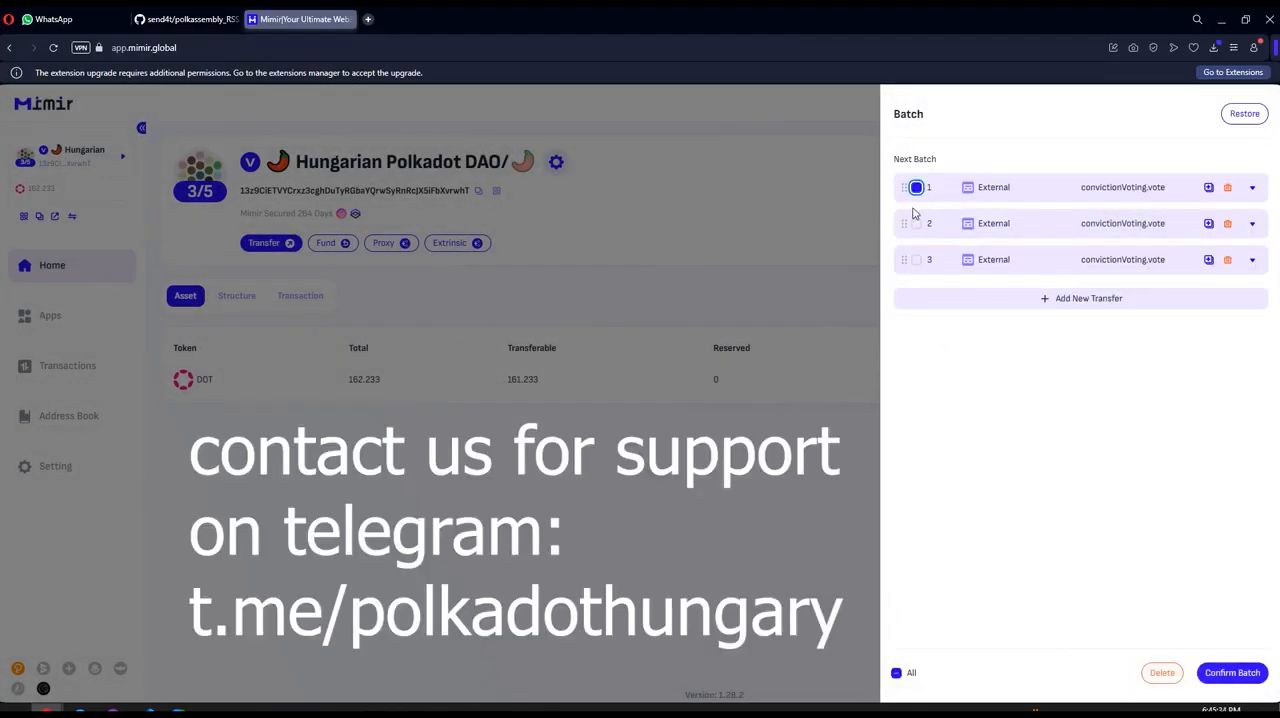
pyautogui.click(916, 223)
pyautogui.click(916, 260)
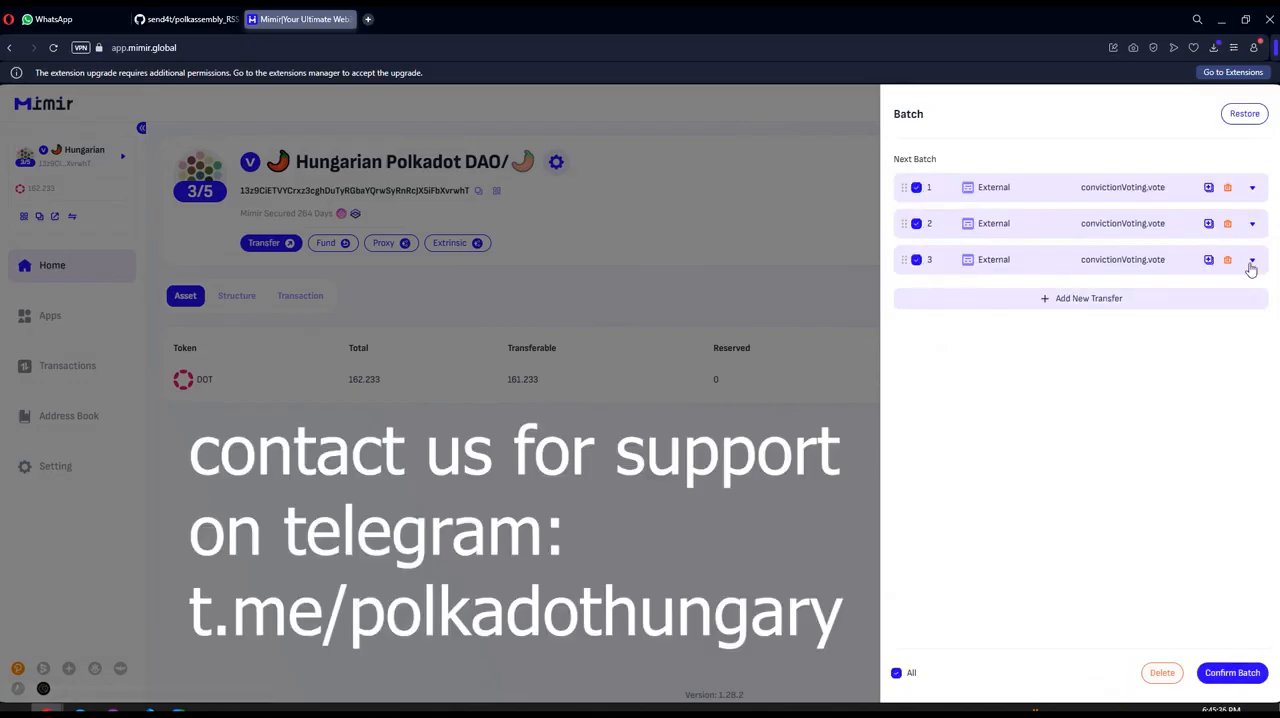